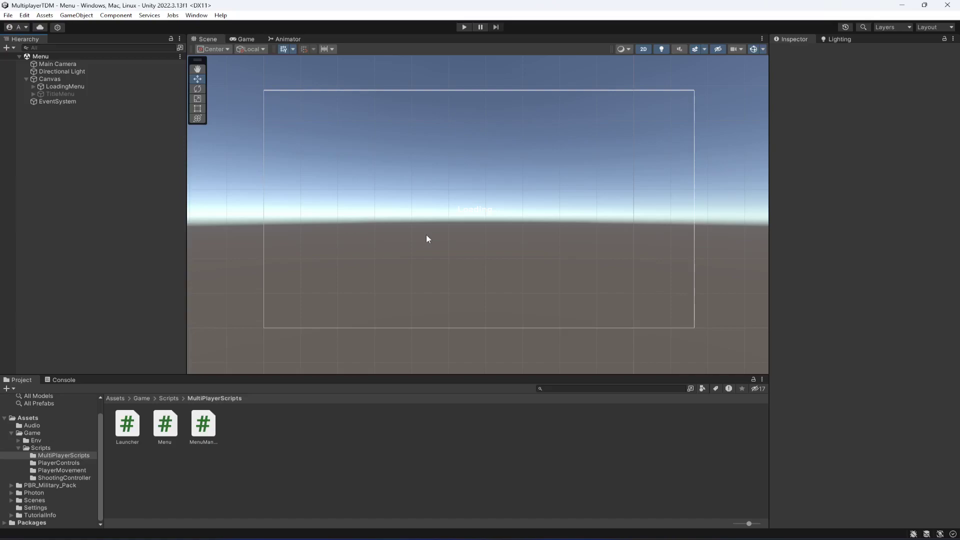
Deactivate LoadingMenu so the Game preview no longer shows Loading..., then inspect TitleMenu and Canvas
left_click(246, 39)
left_click(91, 86)
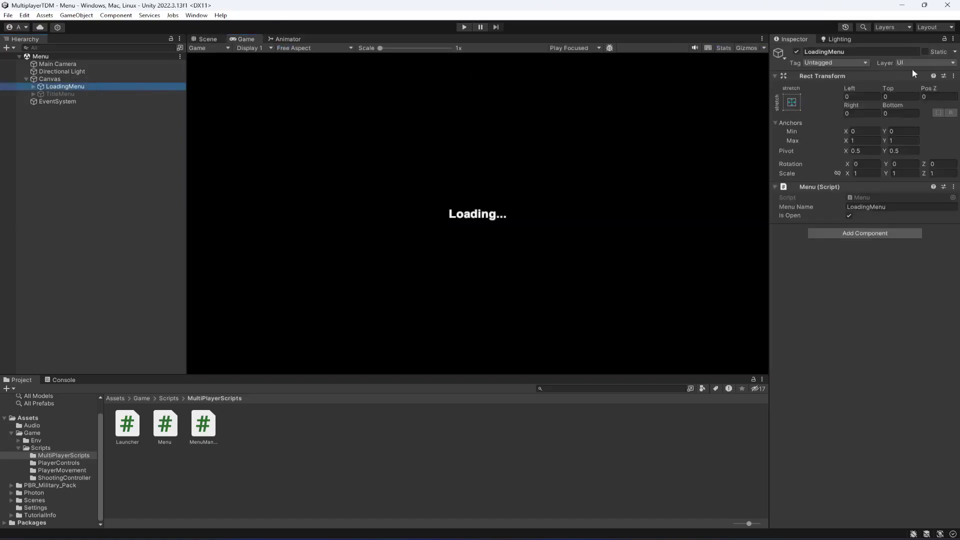
left_click(796, 52)
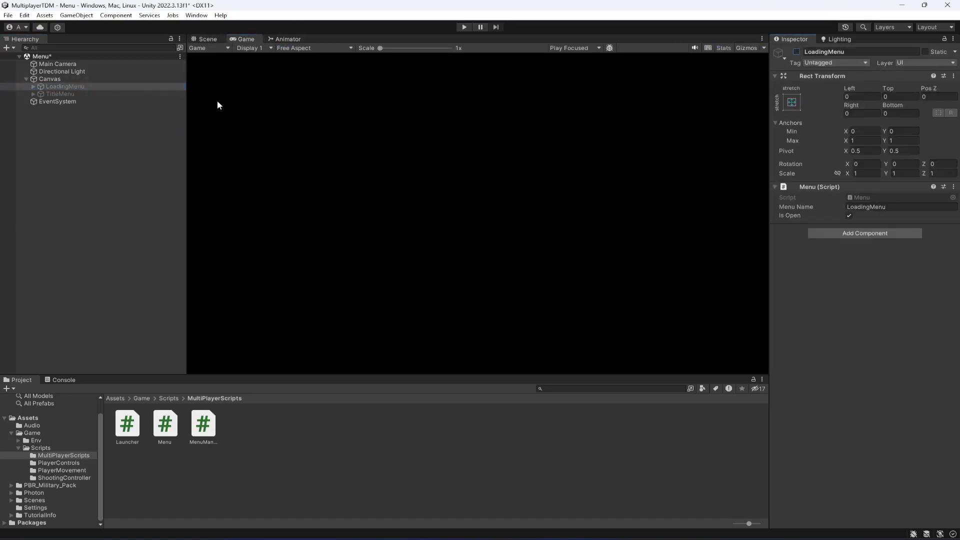
left_click(69, 93)
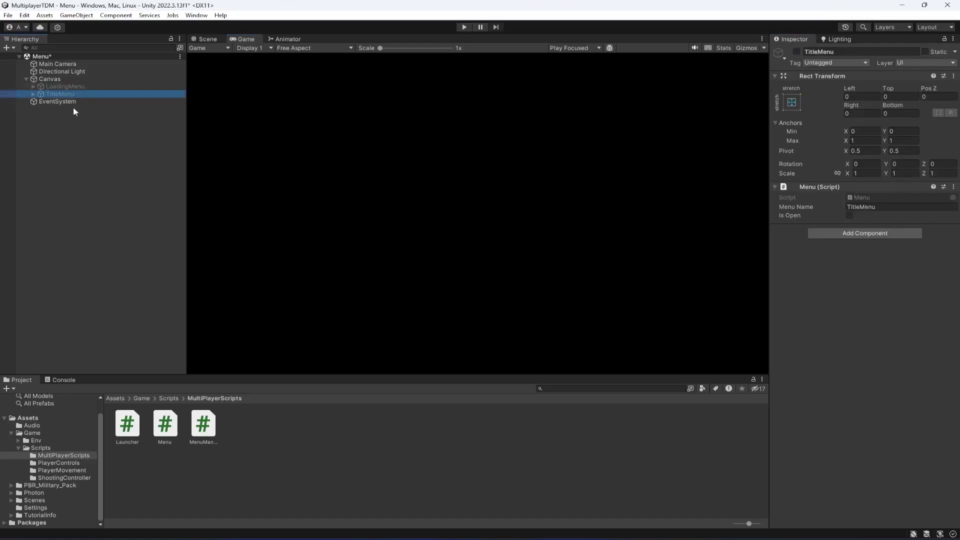
left_click(49, 78)
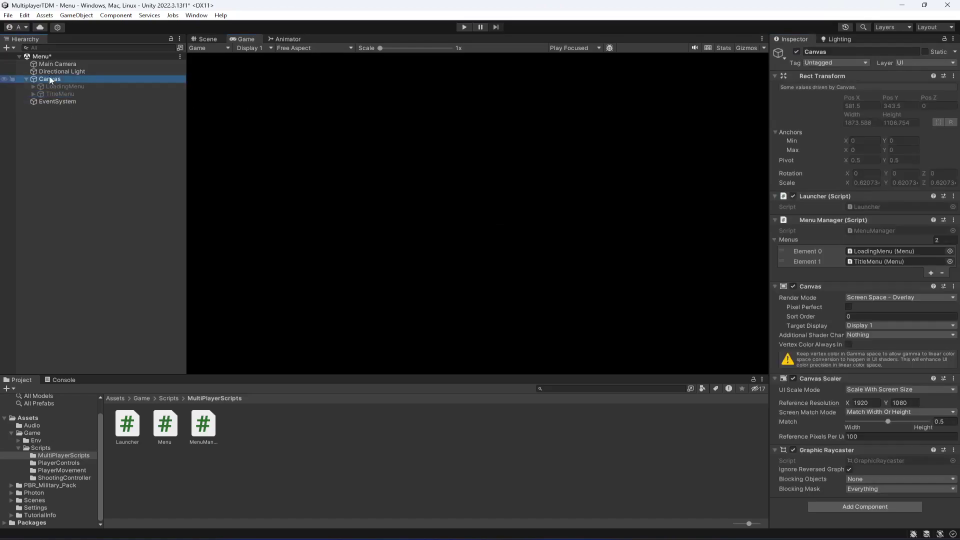
left_click(208, 39)
Create an empty CreateRoomMenu object under Canvas, stretched to fill the whole canvas
right_click(54, 79)
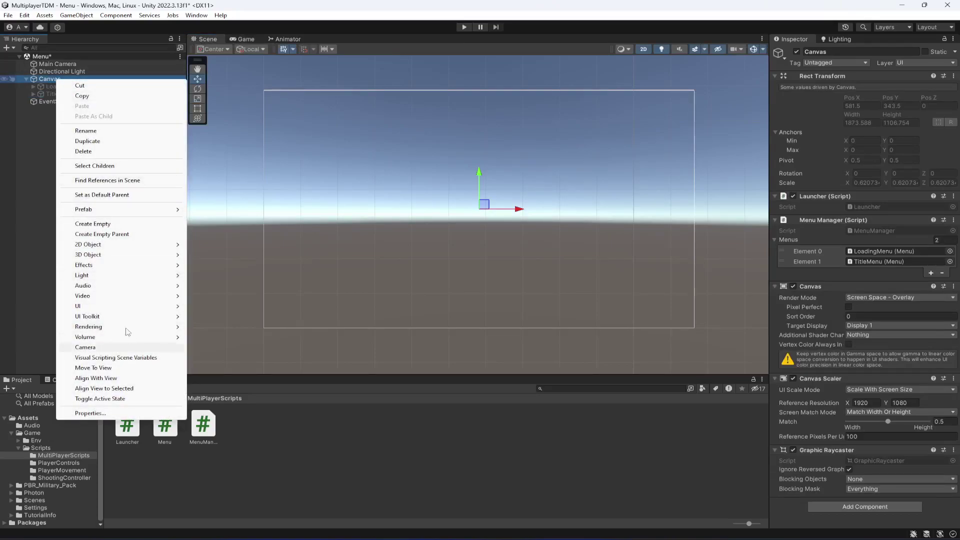
left_click(95, 224)
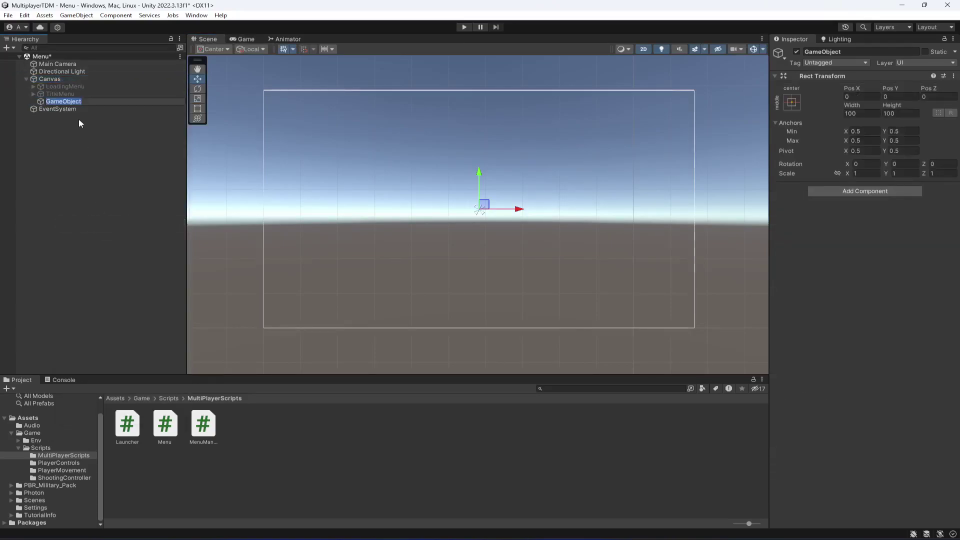
type("CreateRoomN")
type("enu")
key("Return")
left_click(793, 103)
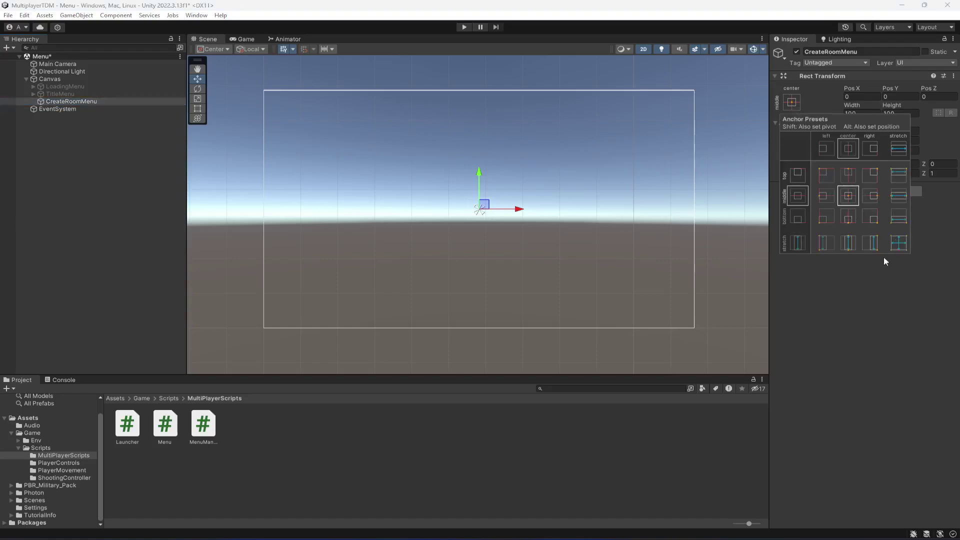
left_click(903, 246)
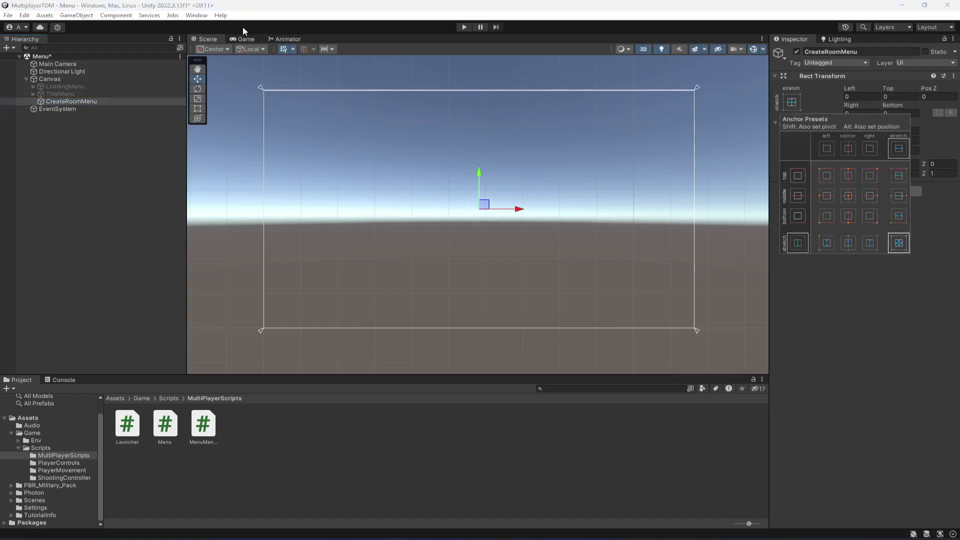
Add an empty child named SubBG under CreateRoomMenu
left_click(57, 100)
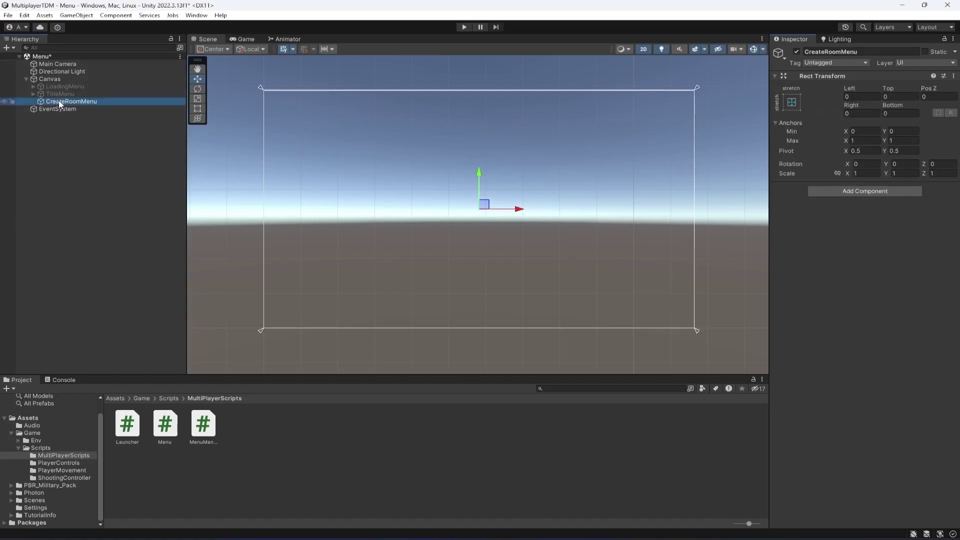
right_click(58, 100)
left_click(104, 245)
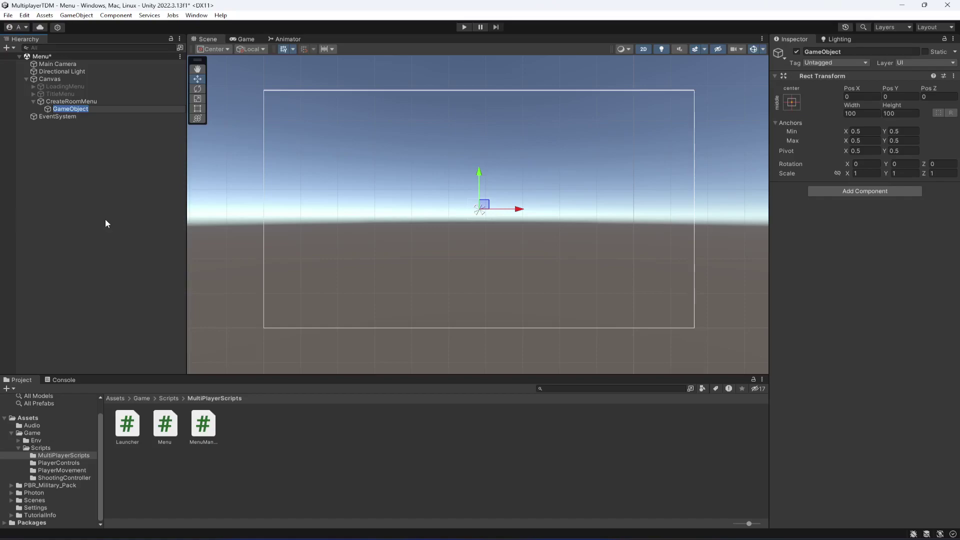
type("SubBG")
key("Return")
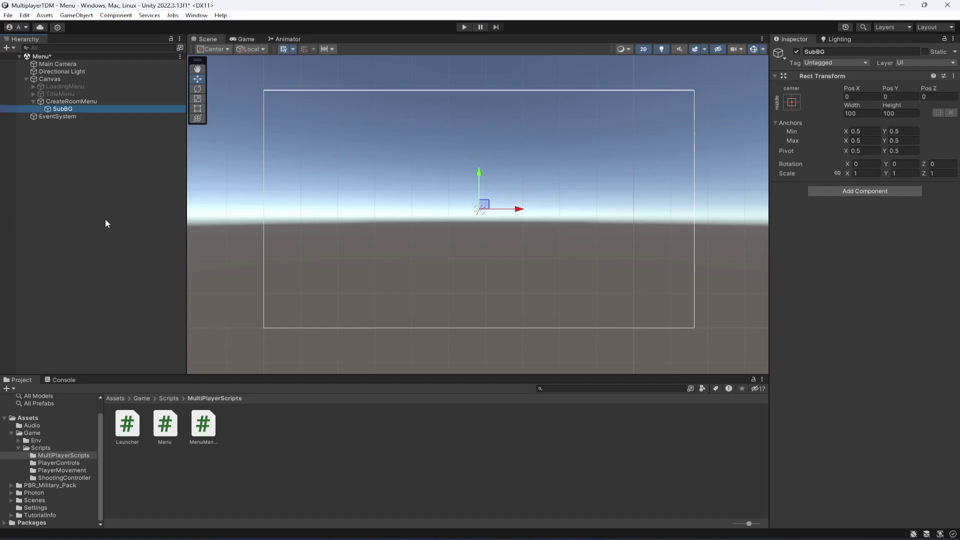
Size SubBG to Width 600 and Height 400
right_click(69, 111)
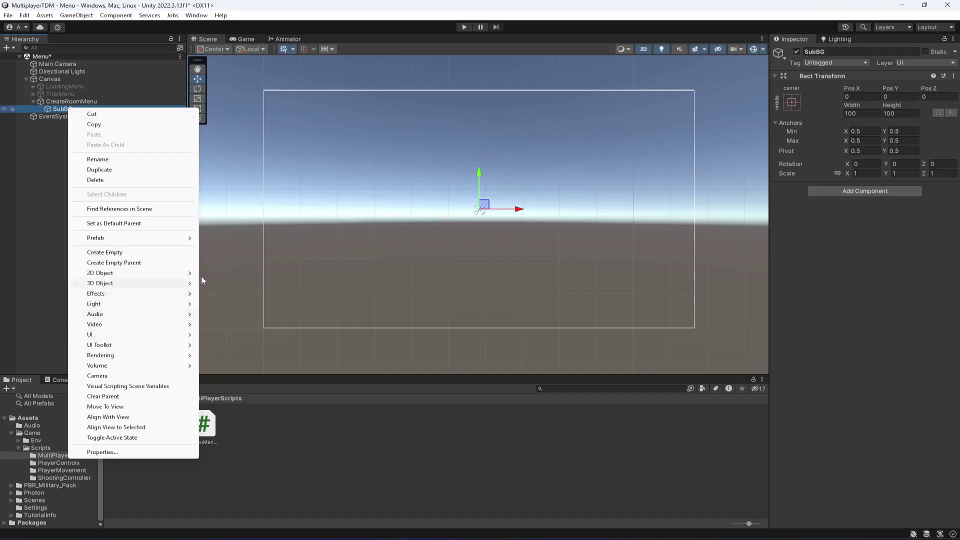
left_click(60, 111)
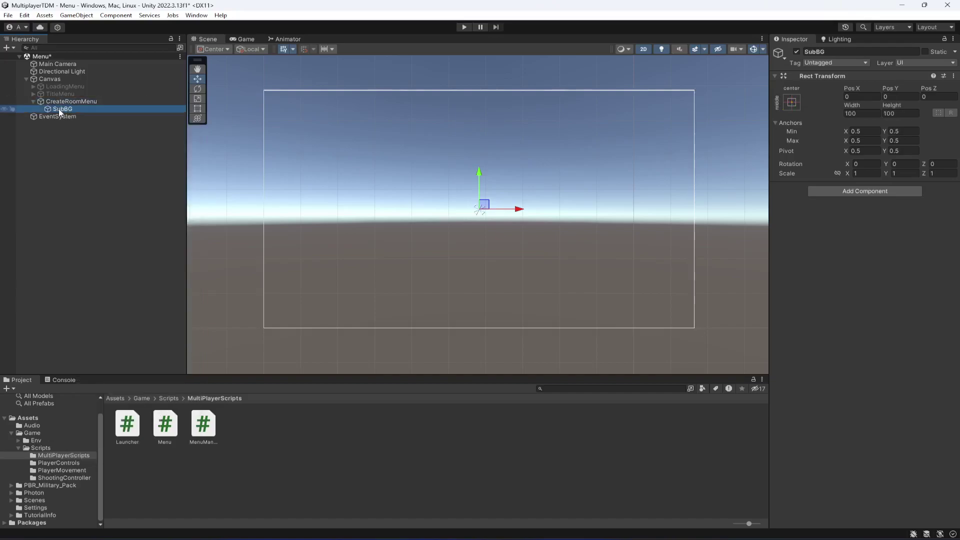
left_click(865, 112)
type("600")
key("Tab")
type("400")
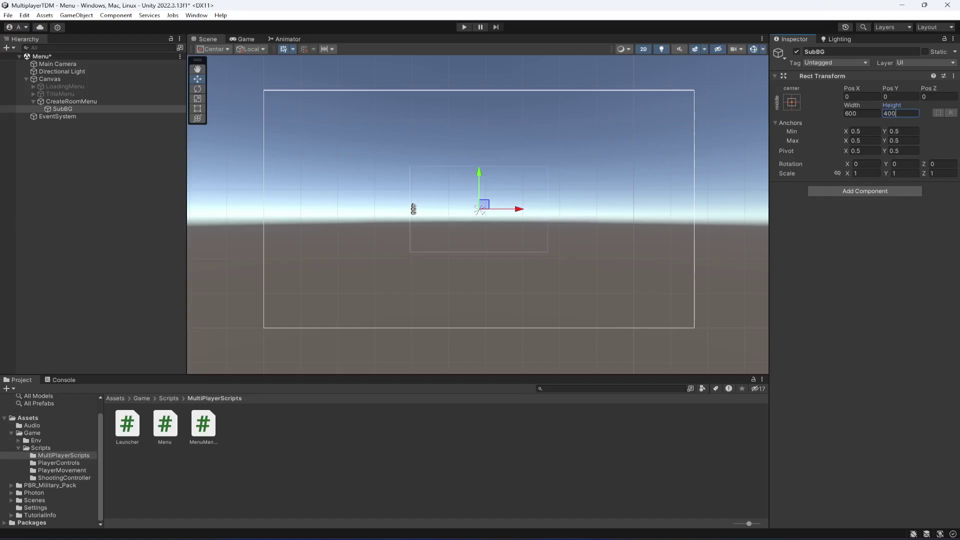
Add a legacy Input Field inside SubBG, keeping its default name
right_click(55, 109)
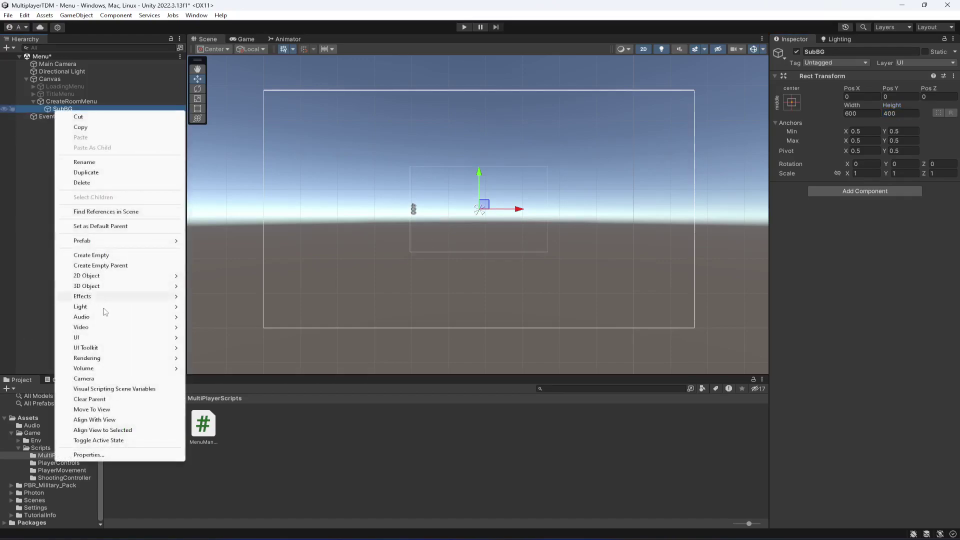
mouse_move(99, 342)
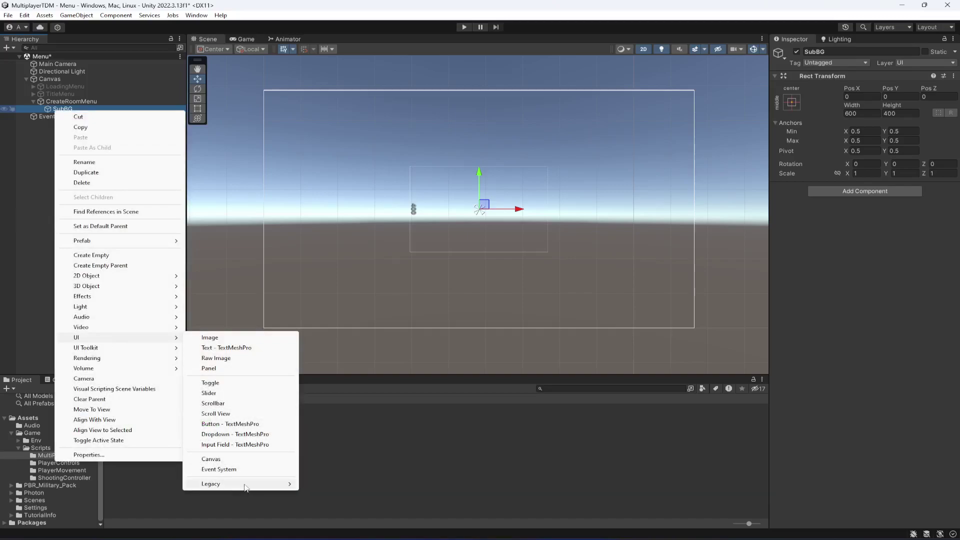
mouse_move(251, 487)
left_click(330, 514)
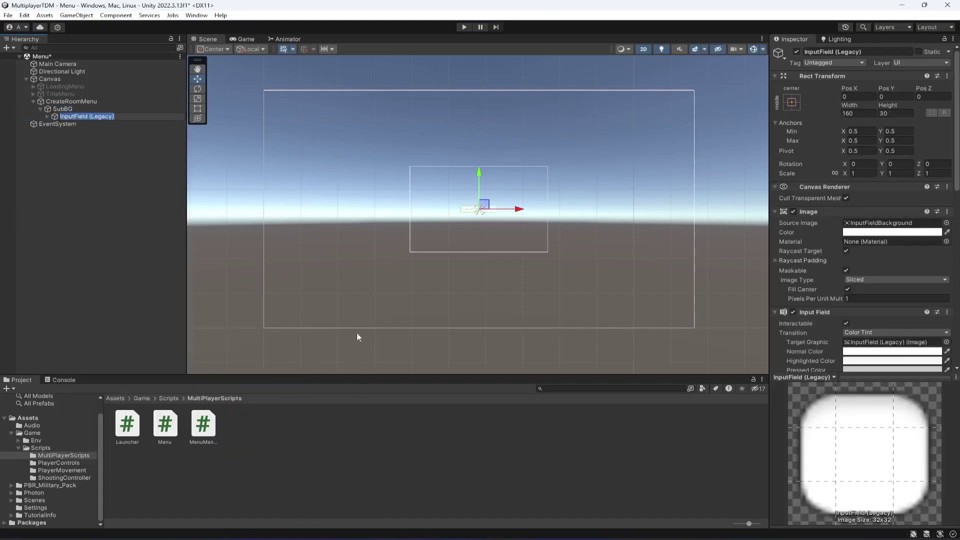
key("Return")
Set the input field's size to Width 500 and Height 50
left_click(858, 114)
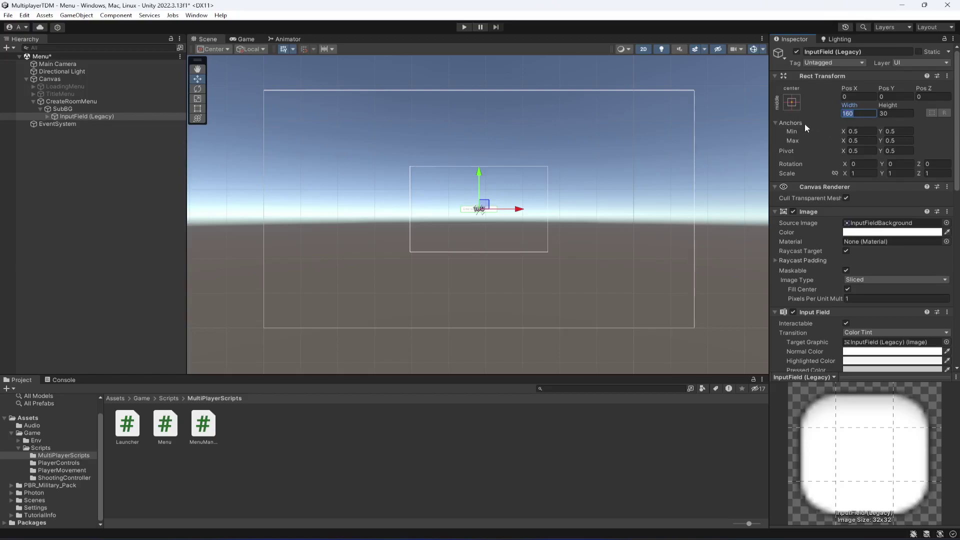
type("500")
key("Tab")
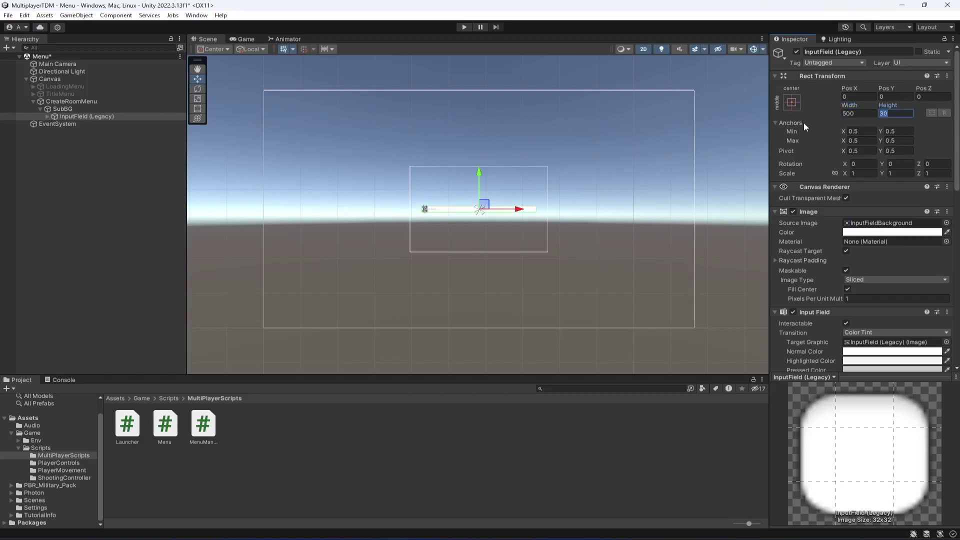
type("100")
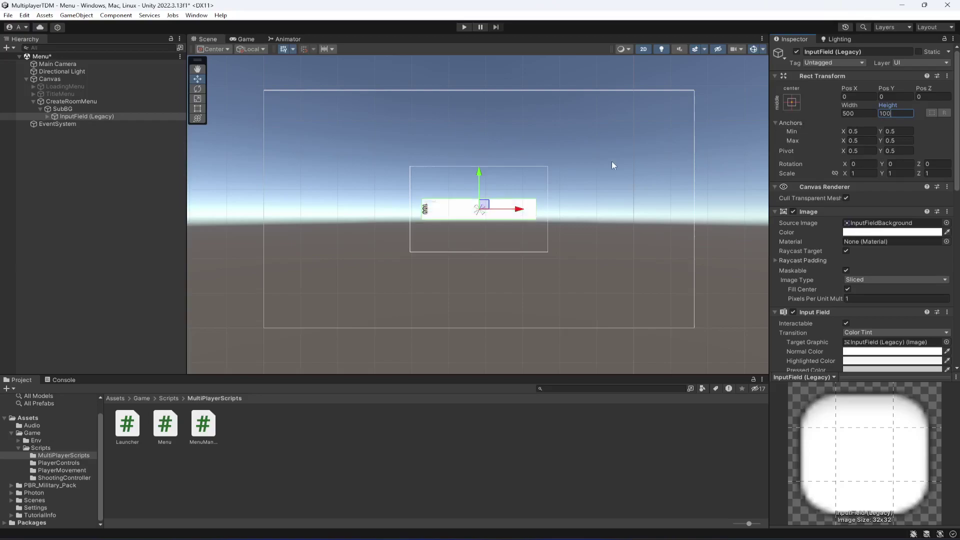
key("Return")
type("50")
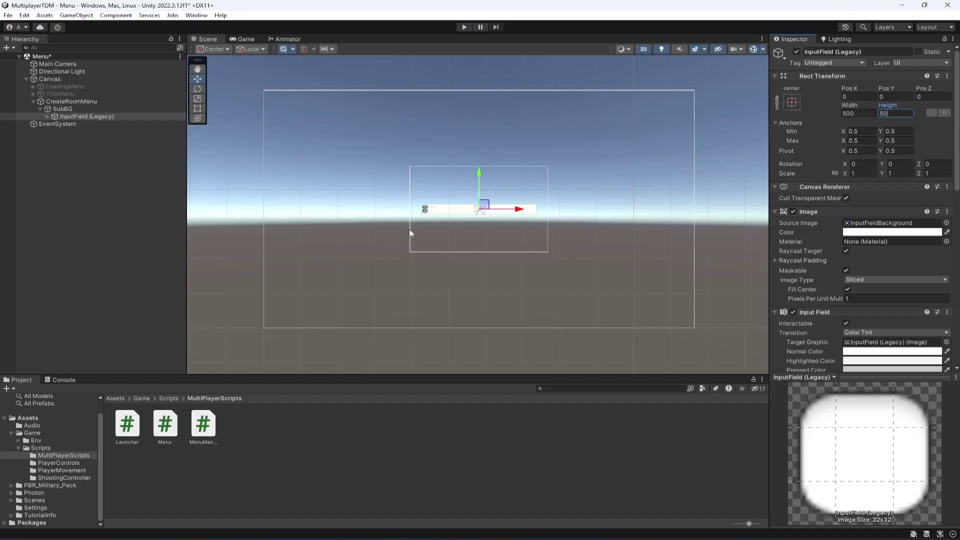
Check the input field in the Game view and rename it RoomName
scroll(445, 221, "up", 5)
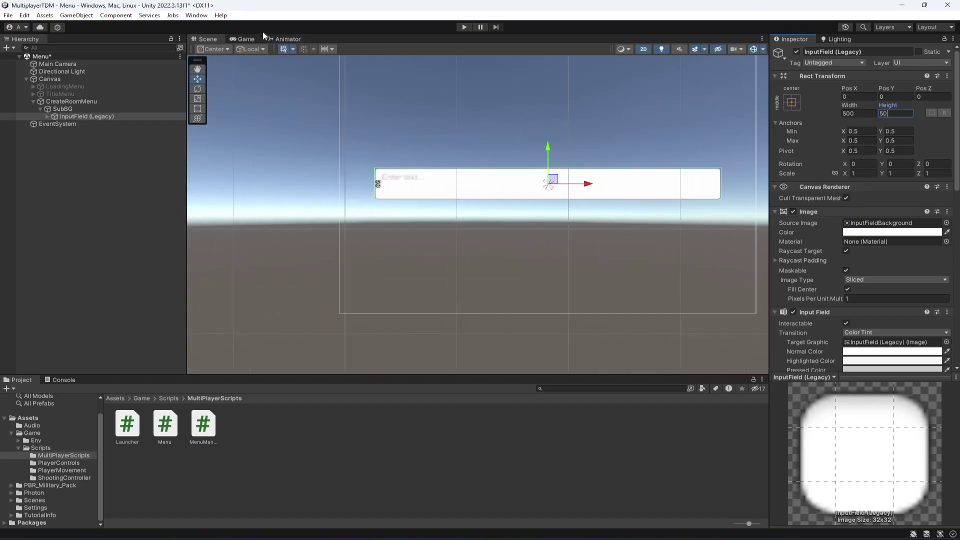
left_click(250, 39)
left_click(204, 39)
scroll(568, 278, "down", 4)
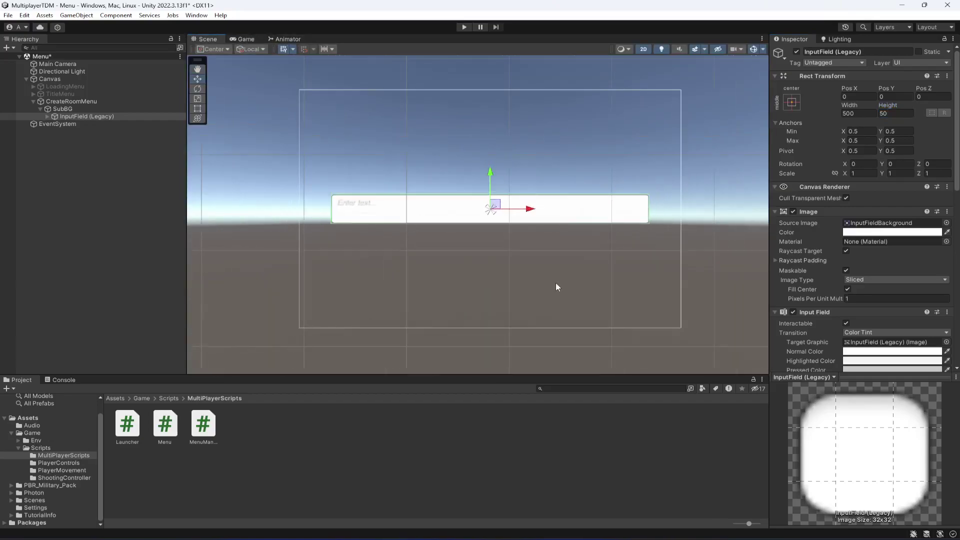
middle_click_drag(553, 268, 547, 266)
left_click(103, 116)
left_click(878, 52)
type("RoomName")
key("Return")
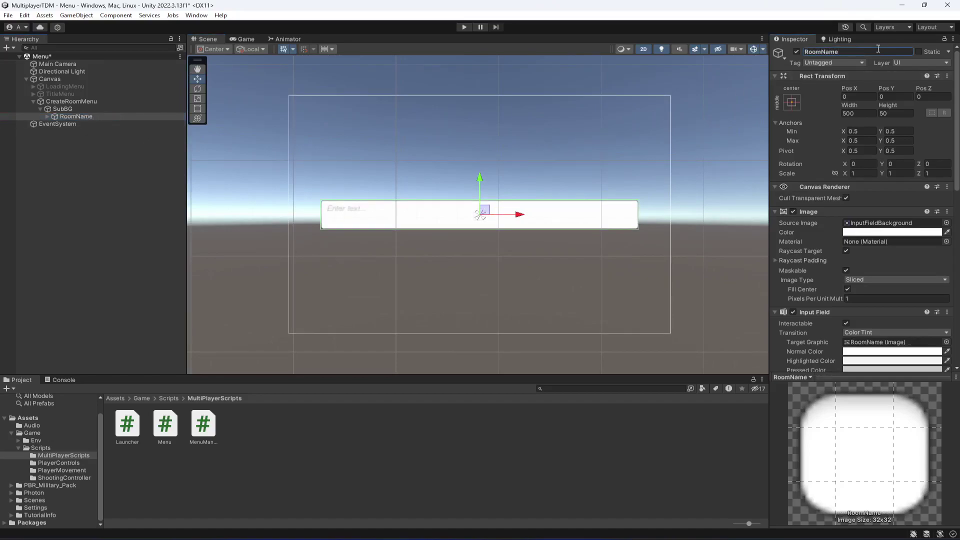
Edit RoomName's placeholder text to read 'Enter Room Name...'
left_click(47, 116)
left_click(76, 124)
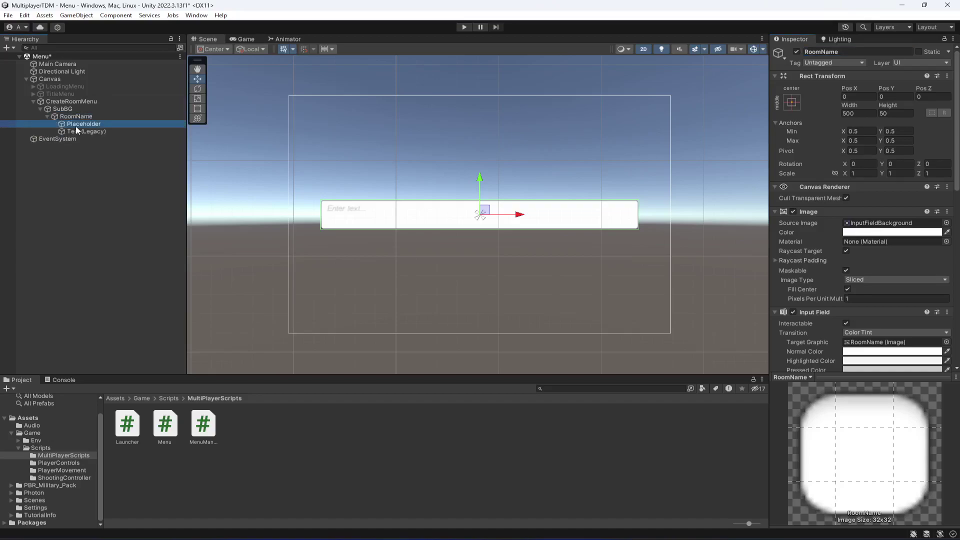
left_click(834, 235)
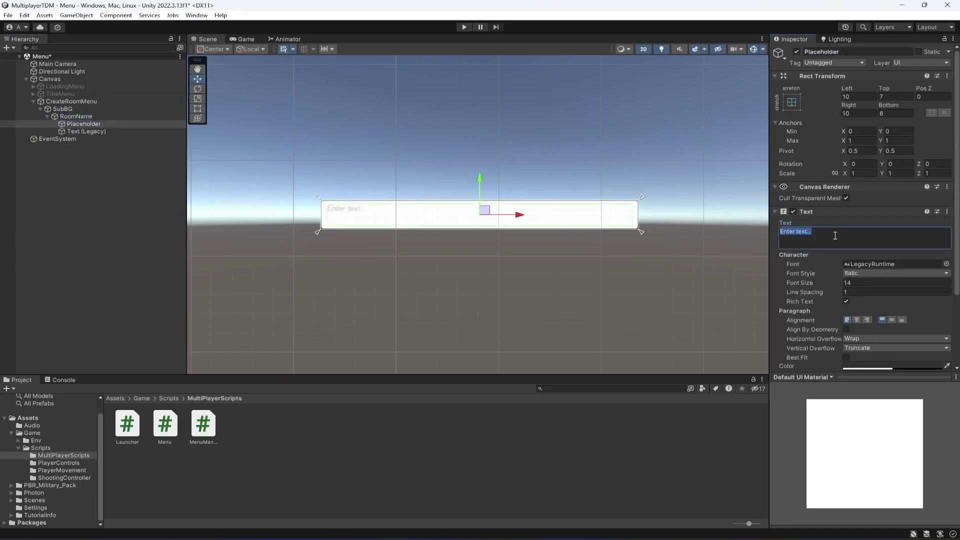
left_click(834, 235)
type("Room nam")
key("BackSpace")
key("BackSpace")
key("BackSpace")
type("Name")
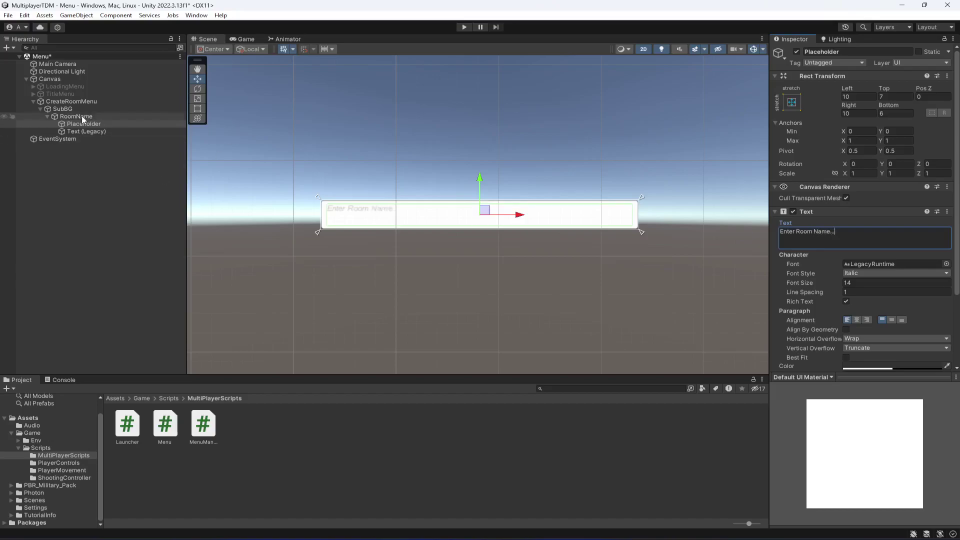
Make the placeholder text pure black with font size 30
left_click(871, 368)
left_click_drag(883, 393, 856, 436)
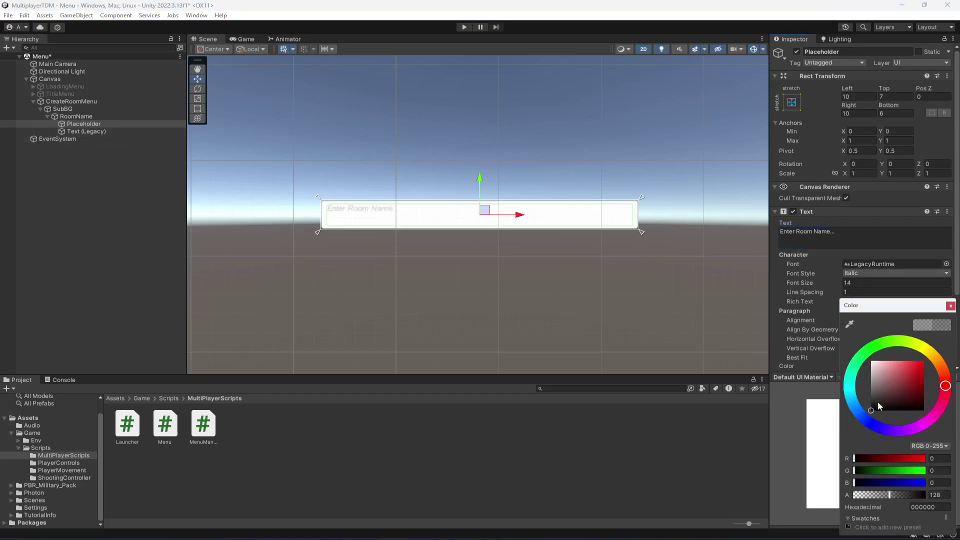
left_click(950, 305)
left_click(245, 40)
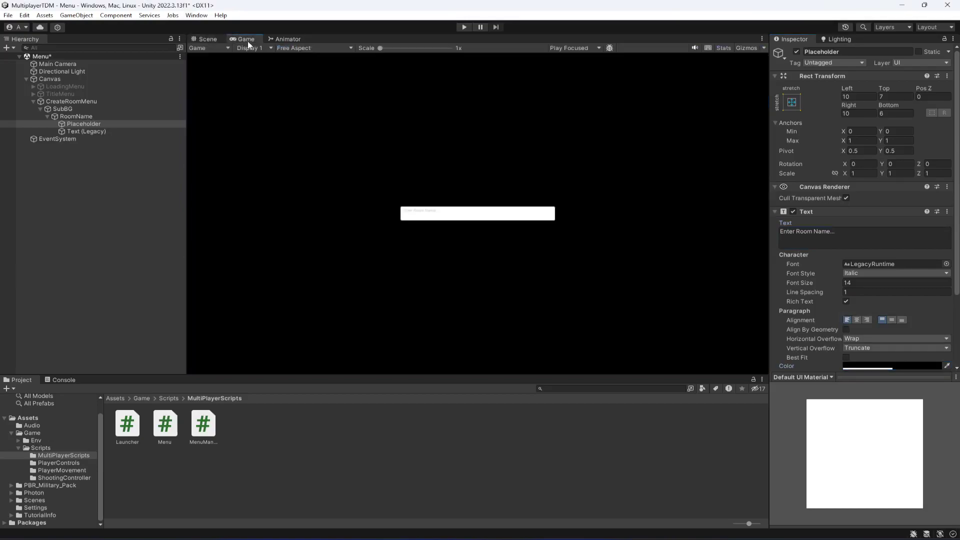
left_click(860, 283)
type("30")
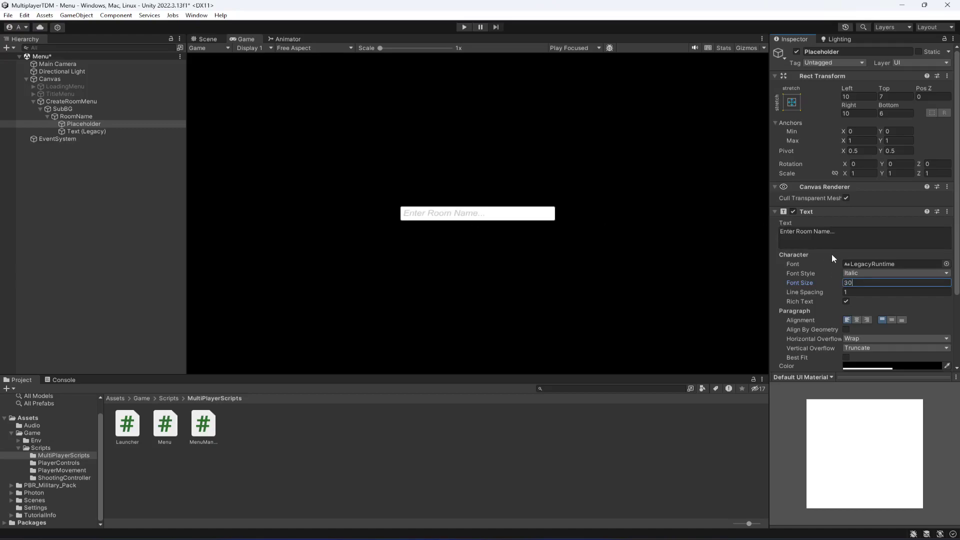
left_click(855, 274)
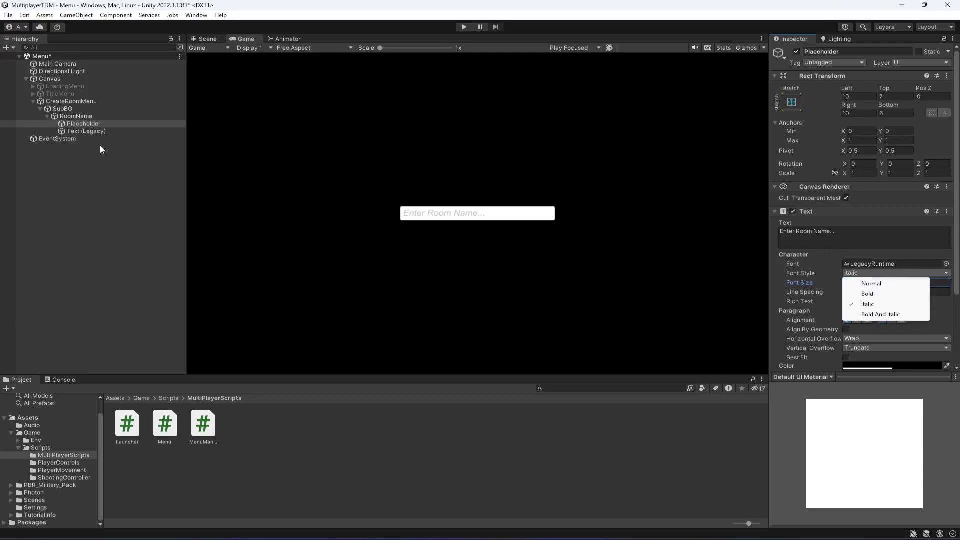
Give the input's Text (Legacy) font size 30, empty text and Normal style
left_click(76, 132)
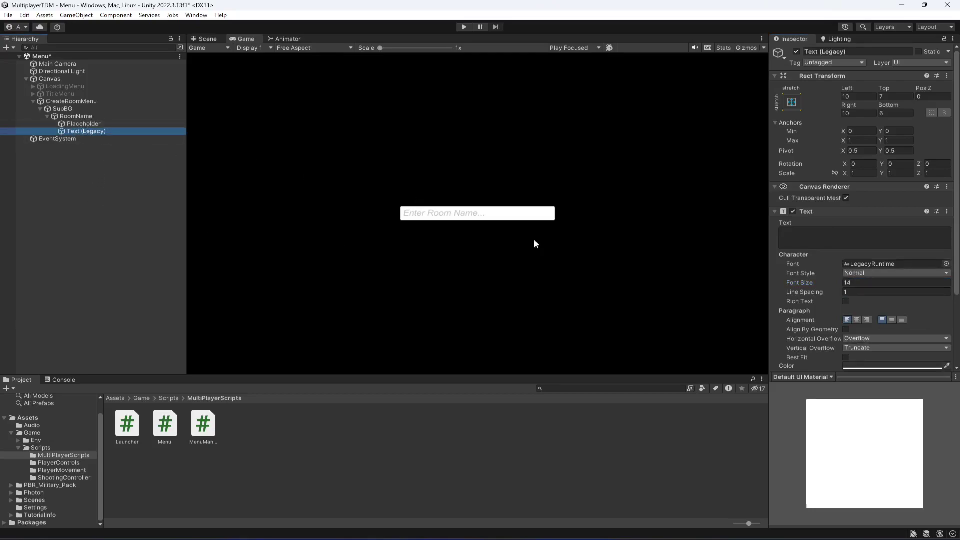
left_click(851, 281)
type("3")
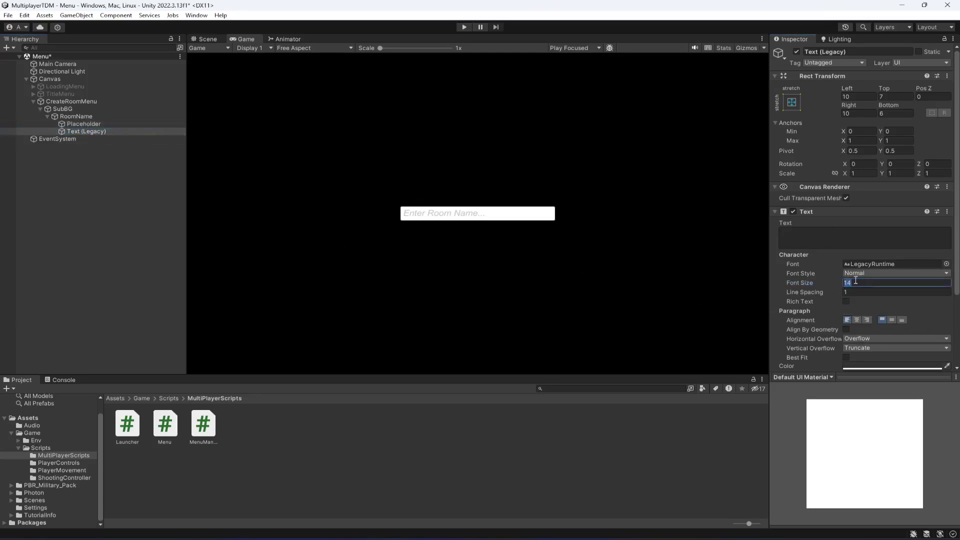
type("0")
left_click(851, 241)
type("asdasd")
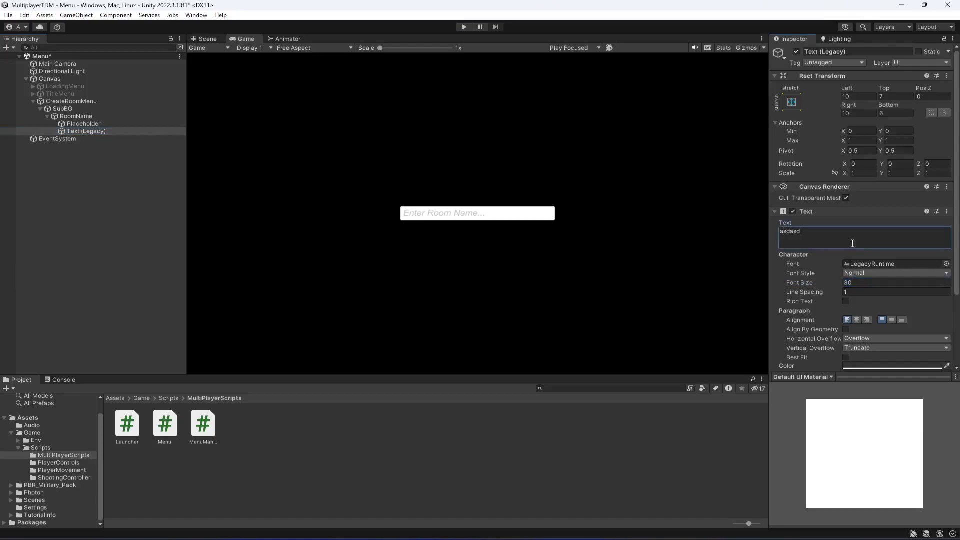
key("ctrl+a")
key("BackSpace")
left_click(854, 273)
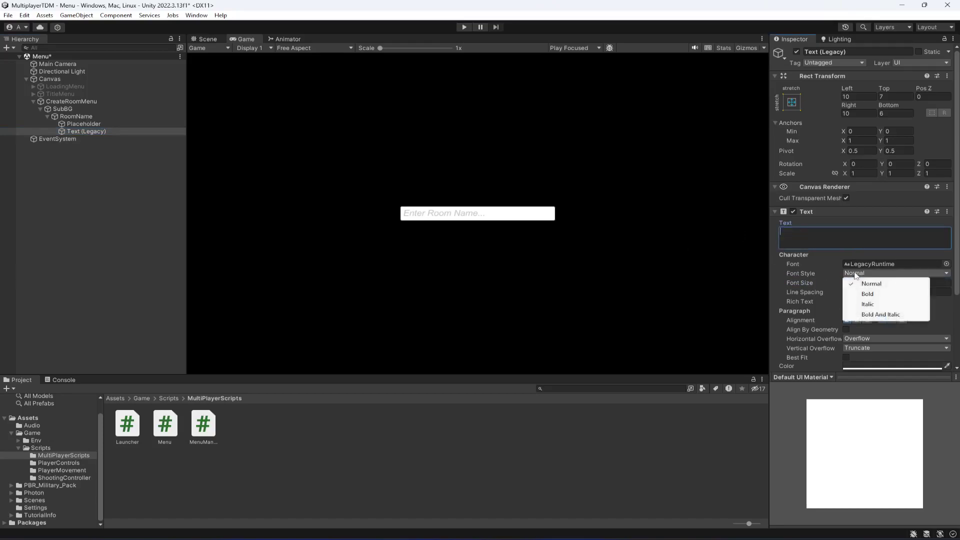
left_click(829, 234)
Return to the Scene view, collapse RoomName and select SubBG
scroll(875, 300, "down", 3)
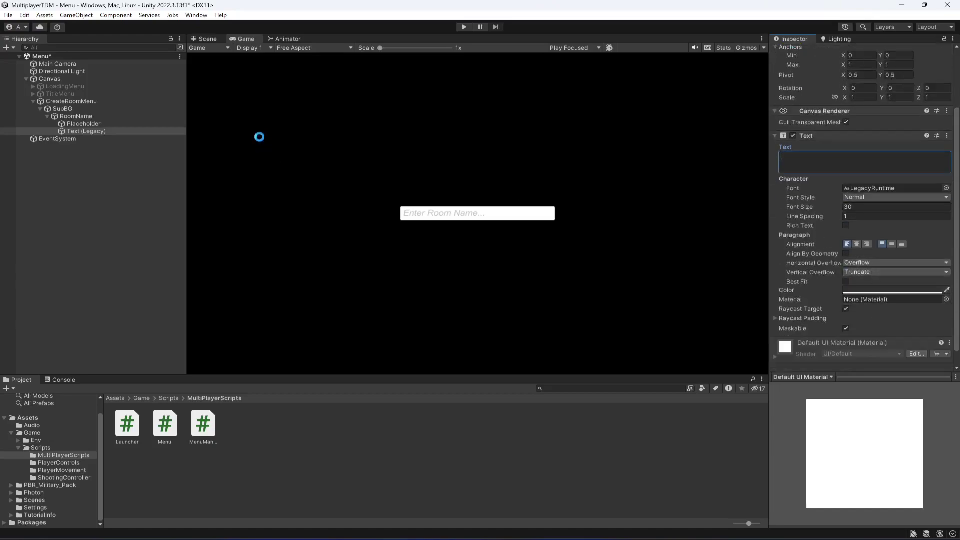
left_click(199, 38)
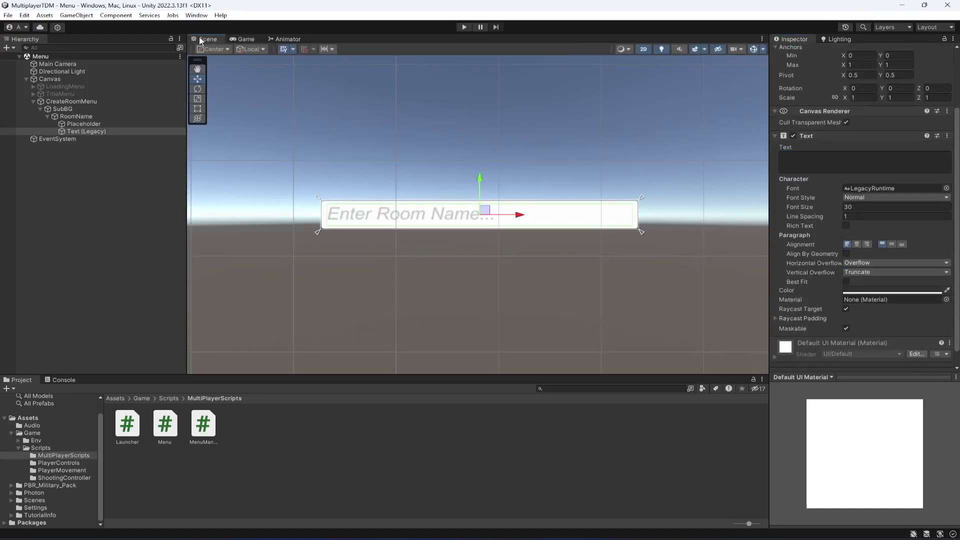
left_click(46, 116)
left_click(63, 109)
Add a legacy Button under SubBG named CreateRoomButton
right_click(64, 110)
mouse_move(119, 340)
mouse_move(242, 483)
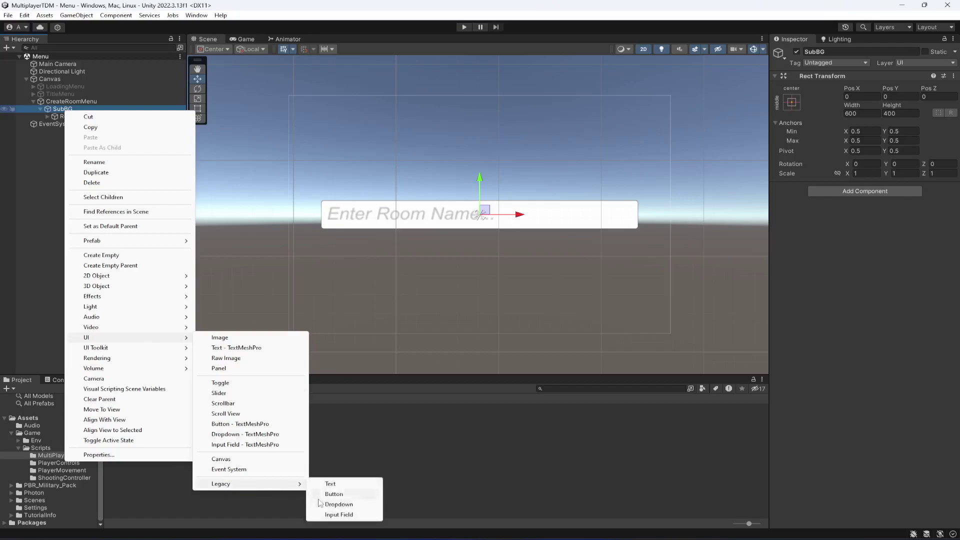
left_click(333, 494)
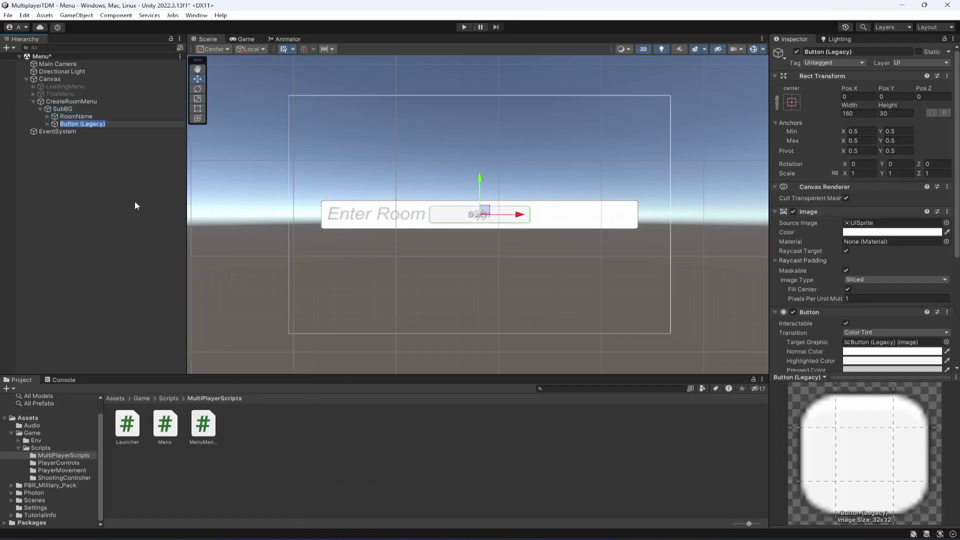
type("CreateRoomButton")
key("Return")
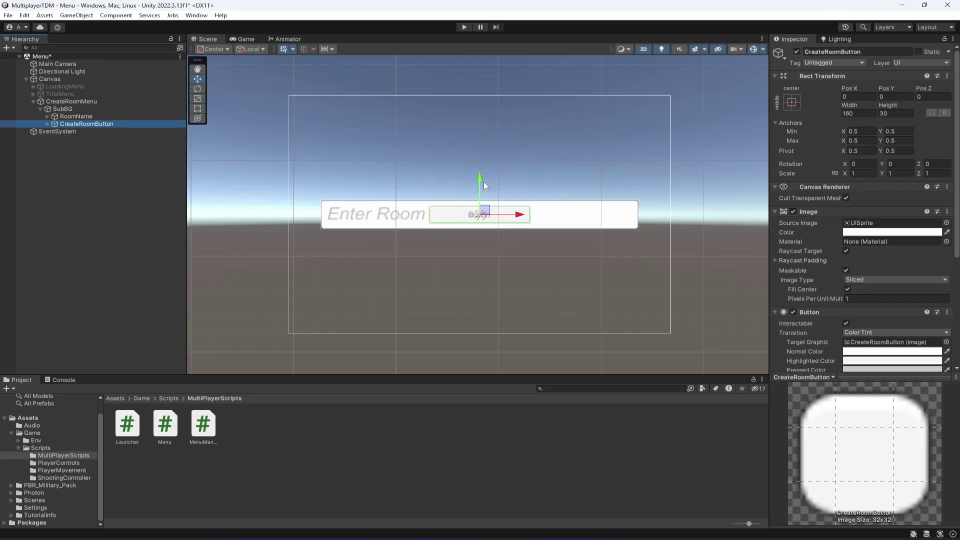
Size CreateRoomButton to 500 by 50 and place it below the room-name field at Pos Y -60.5
left_click_drag(480, 176, 479, 212)
left_click(868, 114)
type("500")
key("Tab")
type("50")
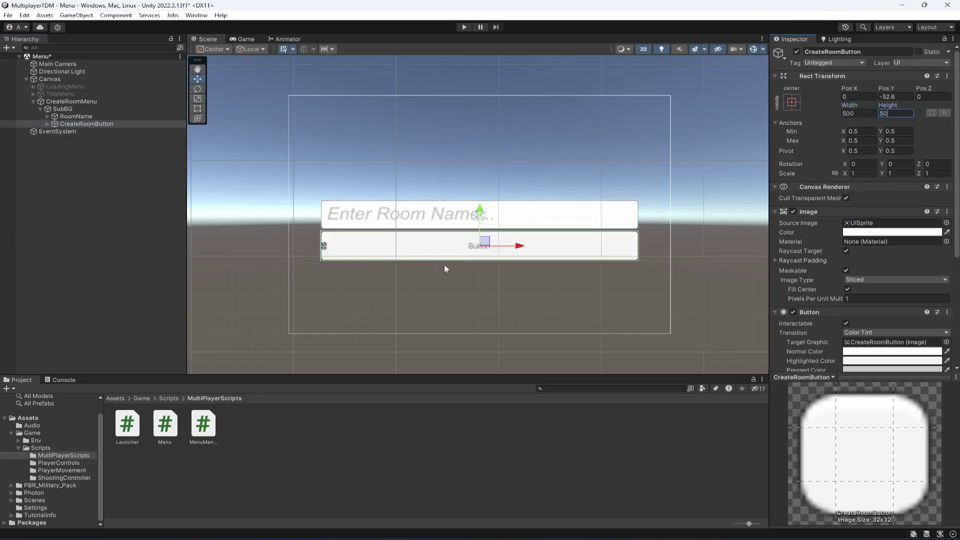
left_click_drag(482, 210, 481, 216)
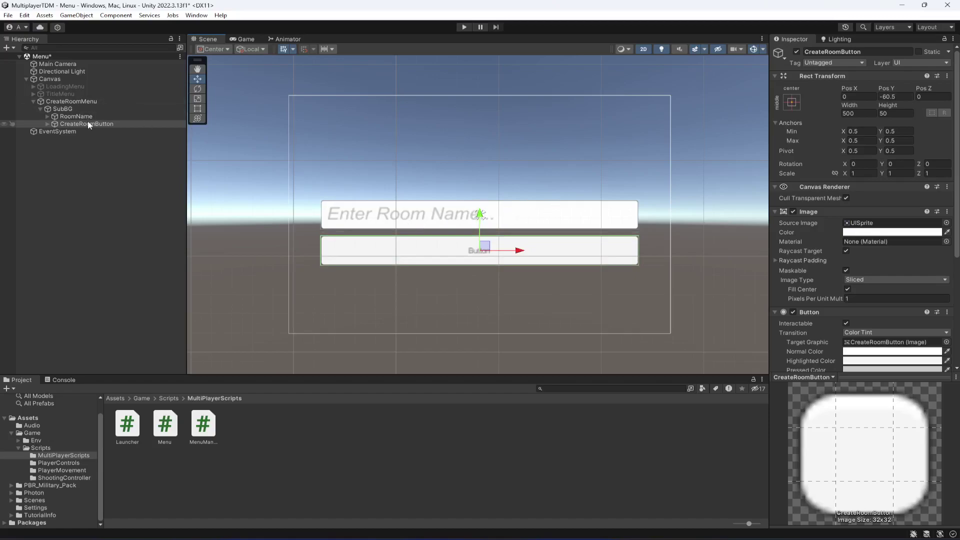
Set the button label's font size to 32 in Bold style
left_click(47, 124)
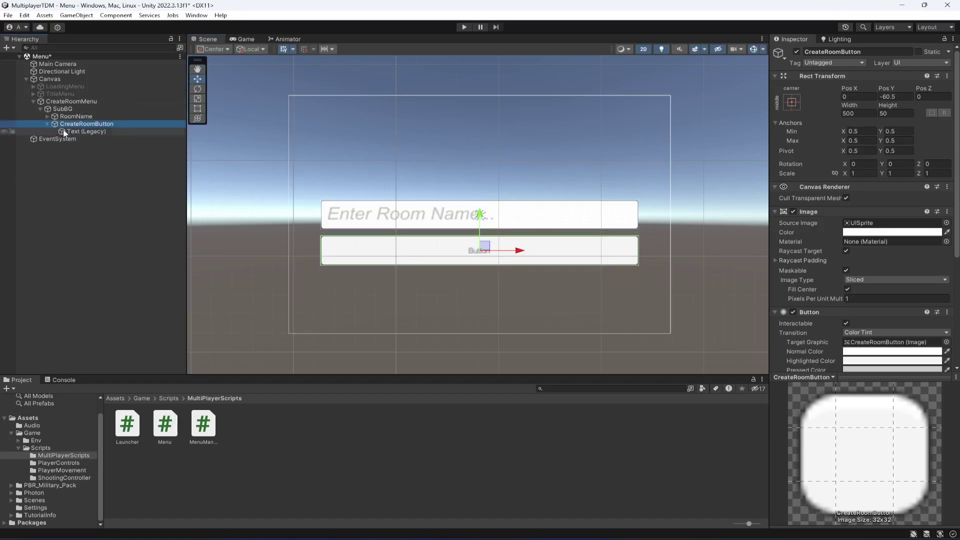
left_click(86, 131)
left_click(883, 282)
type("32")
left_click(870, 273)
left_click(868, 294)
Change the label to 'Create Room' in Normal style, save the scene and preview it
left_click(799, 231)
key("Left")
type("Create")
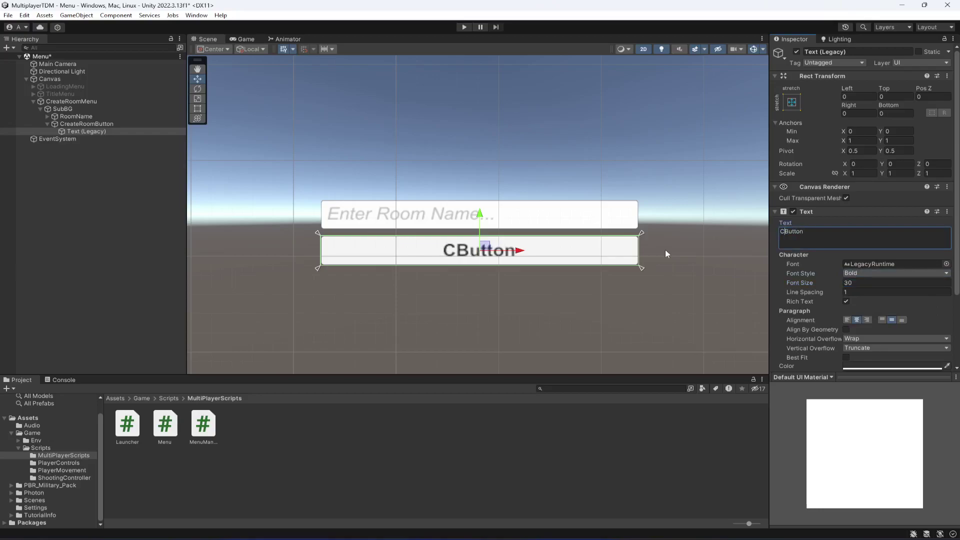
type("Room")
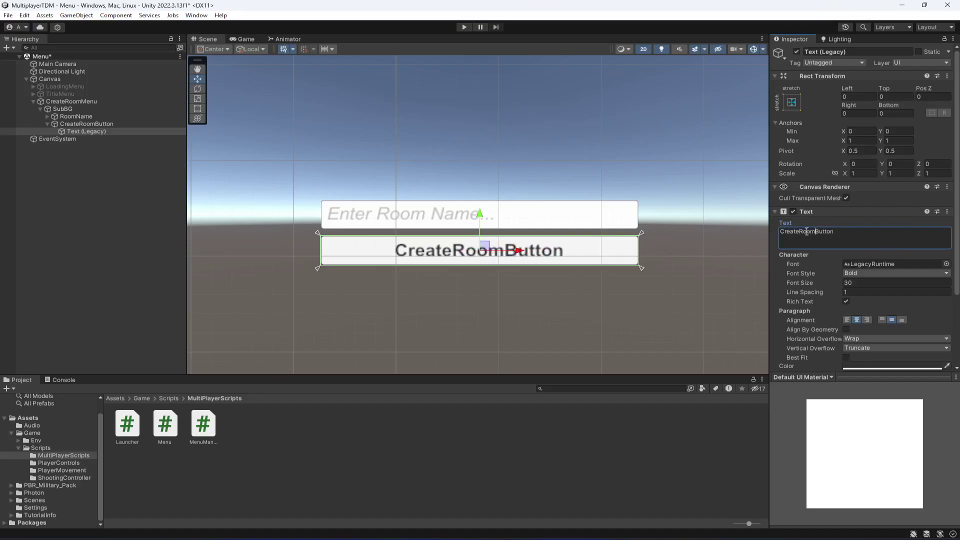
left_click_drag(799, 231, 836, 230)
key("BackSpace")
type("Room")
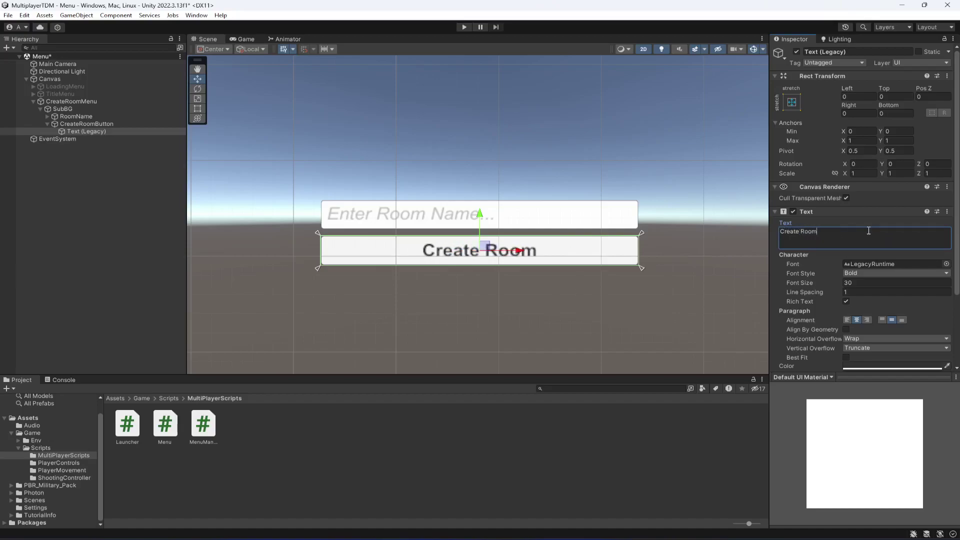
left_click(883, 272)
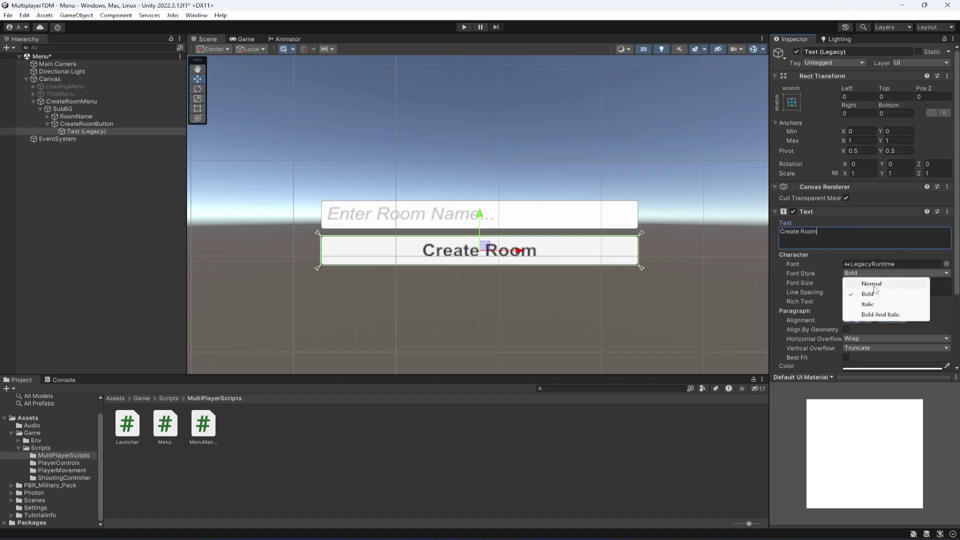
left_click(872, 283)
left_click(145, 153)
key("ctrl+s")
left_click(251, 39)
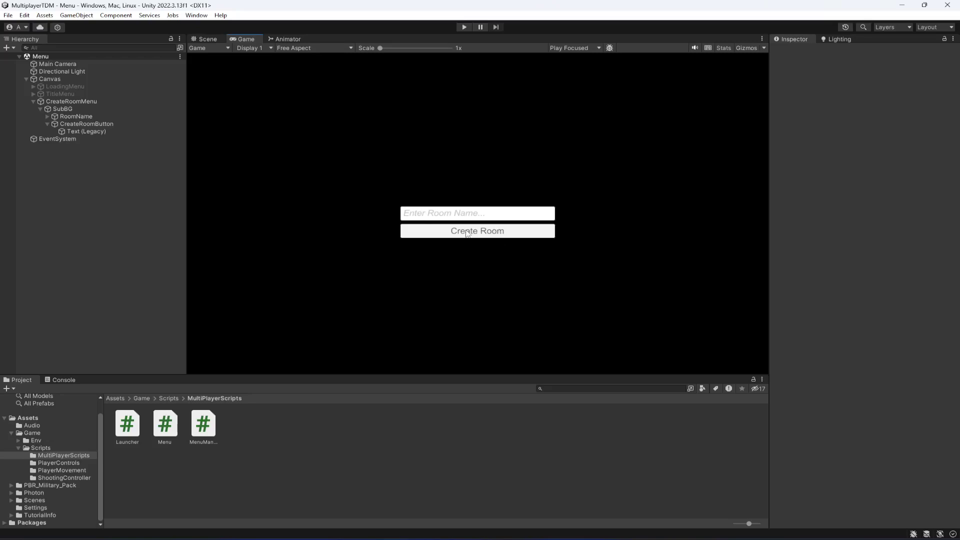
Collapse the hierarchy and attach the Menu script to CreateRoomMenu with Menu Name 'CreateRoomMenu'
left_click(47, 124)
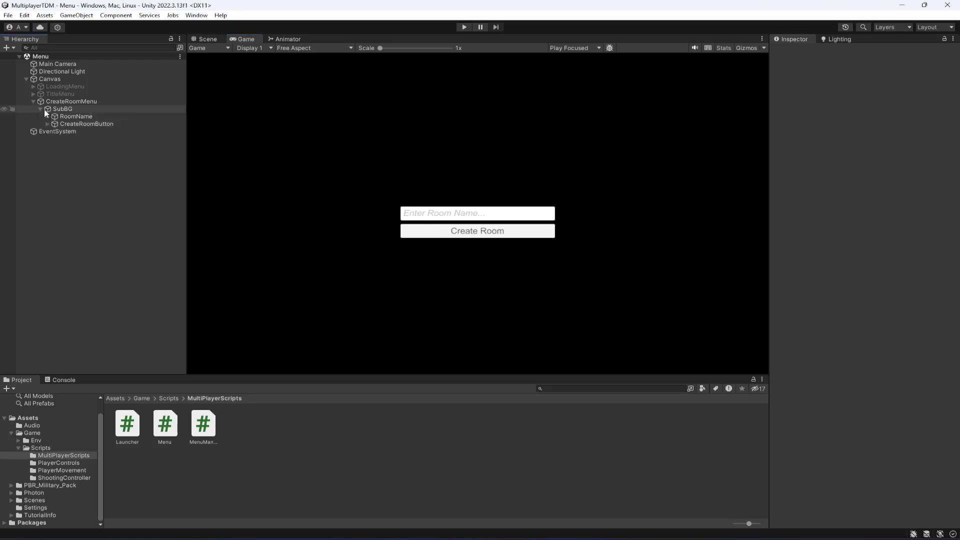
left_click(40, 109)
left_click(33, 102)
left_click(67, 101)
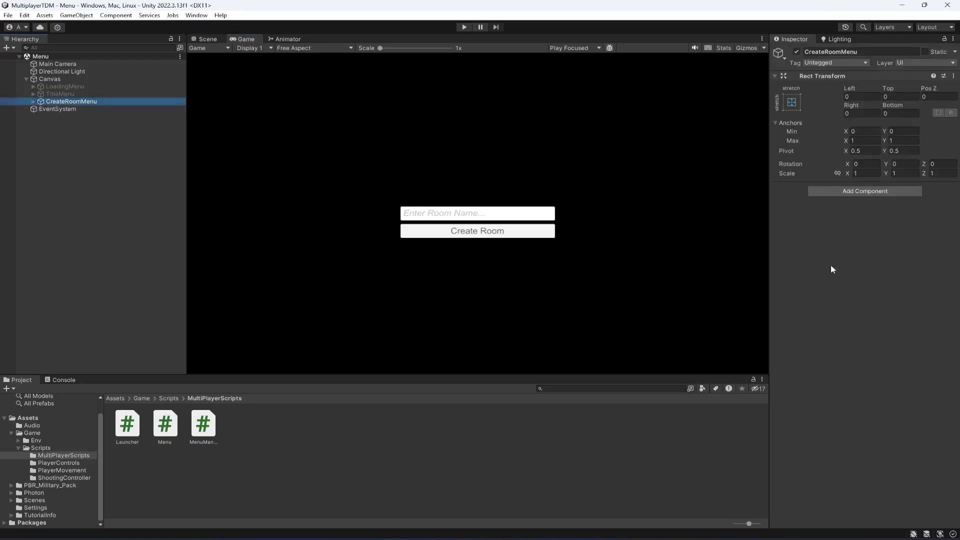
left_click_drag(808, 308, 859, 248)
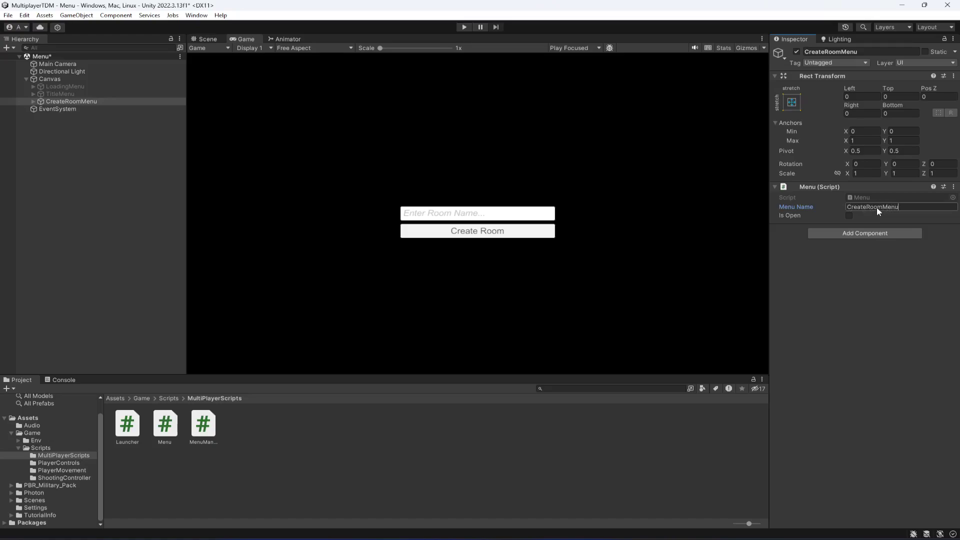
left_click(890, 277)
Deactivate CreateRoomMenu, create an empty RoomMenu object under Canvas and save with Ctrl+S
left_click(795, 53)
right_click(54, 79)
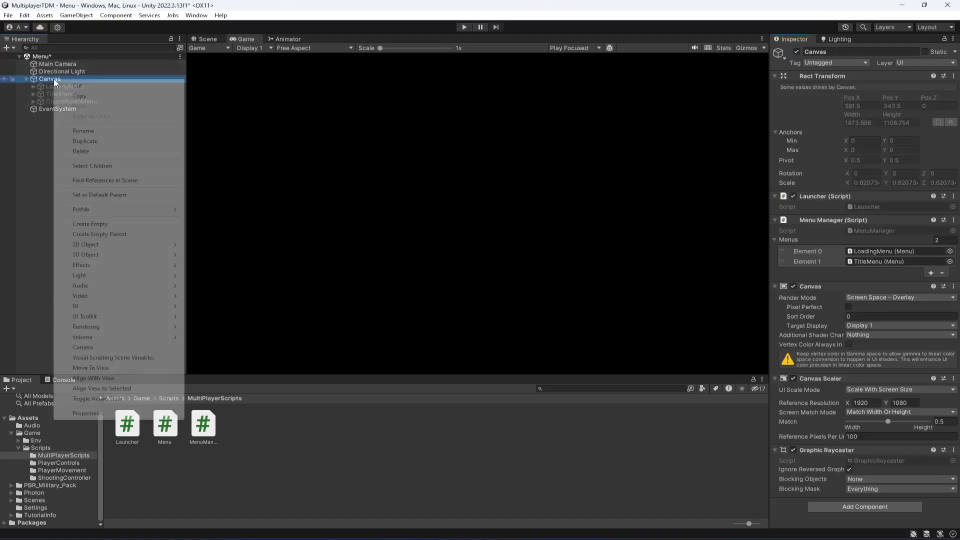
left_click(90, 223)
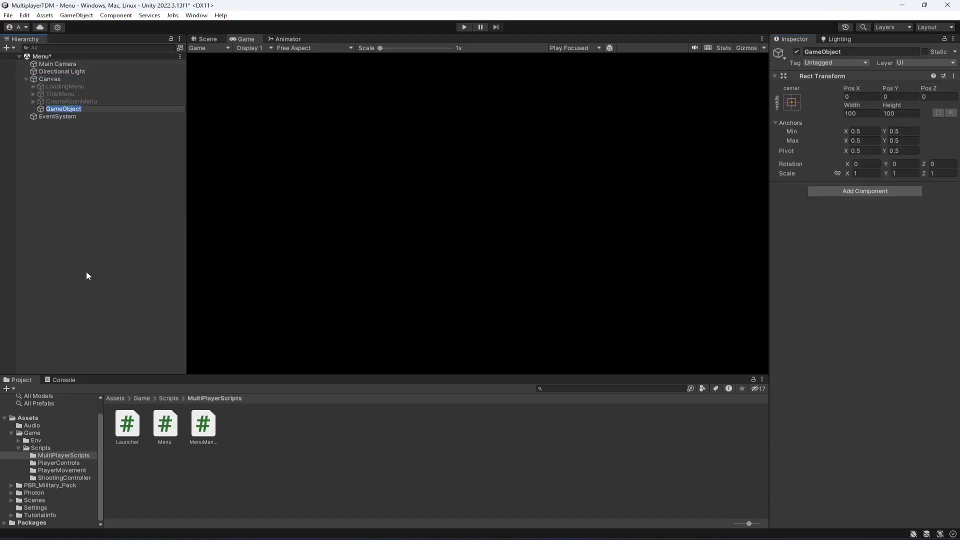
type("RoomMenu")
key("Return")
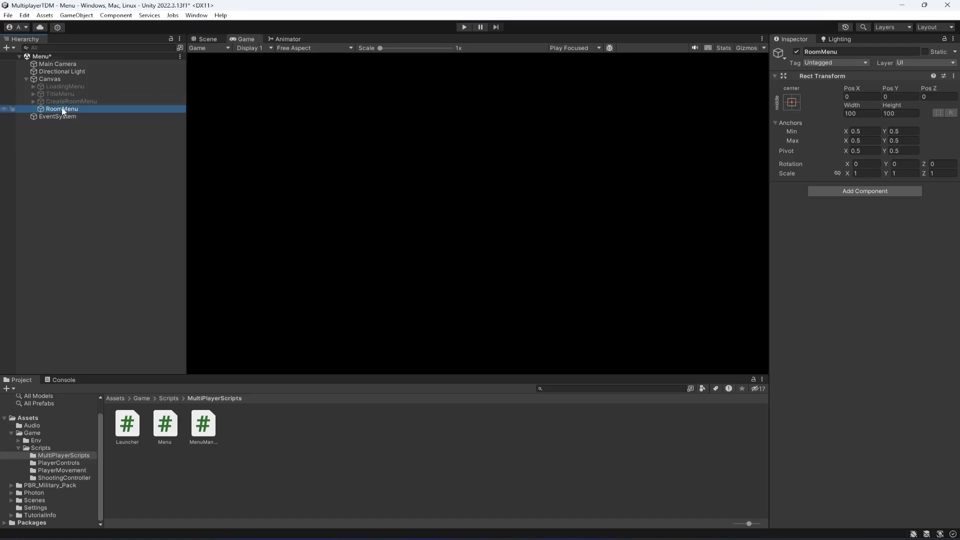
key("ctrl+s")
Add a legacy Text child under RoomMenu named RoomName
right_click(62, 110)
mouse_move(120, 333)
mouse_move(252, 484)
left_click(326, 481)
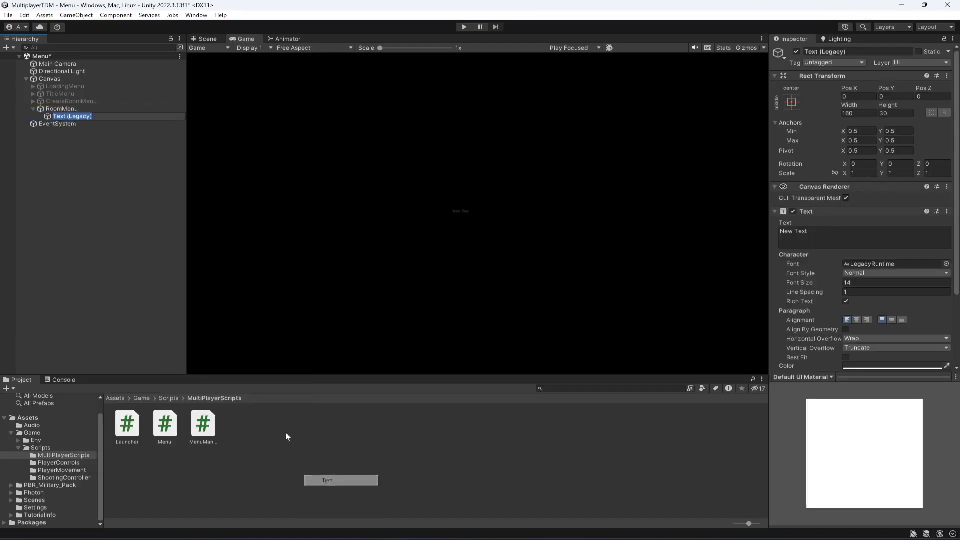
type("RoomName")
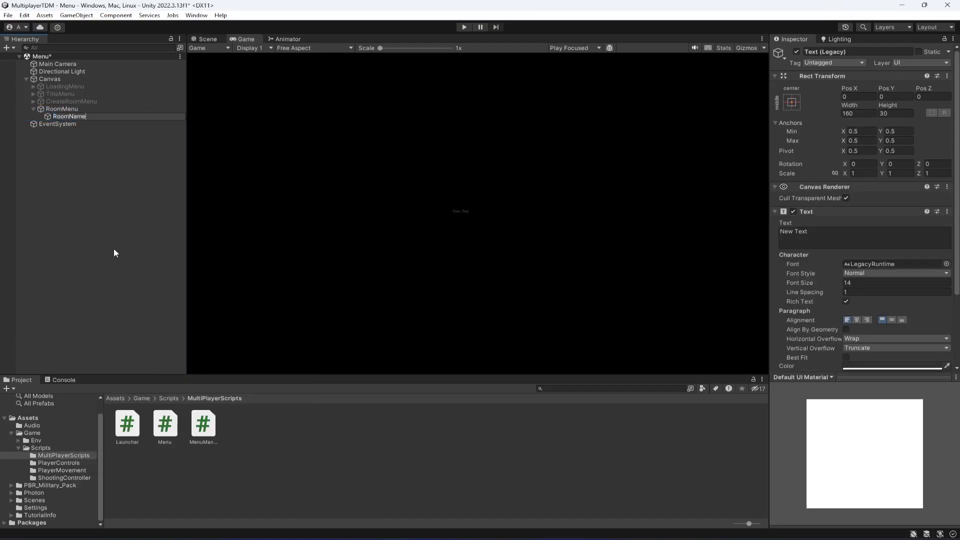
key("Return")
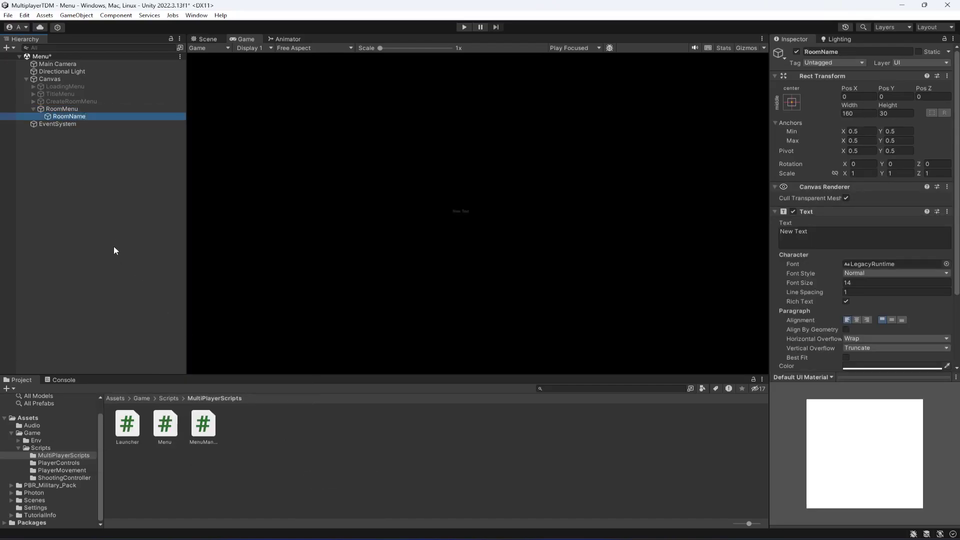
Set RoomMenu's anchors to stretch across the whole canvas
left_click(61, 108)
left_click(207, 39)
left_click(62, 109)
left_click(791, 102)
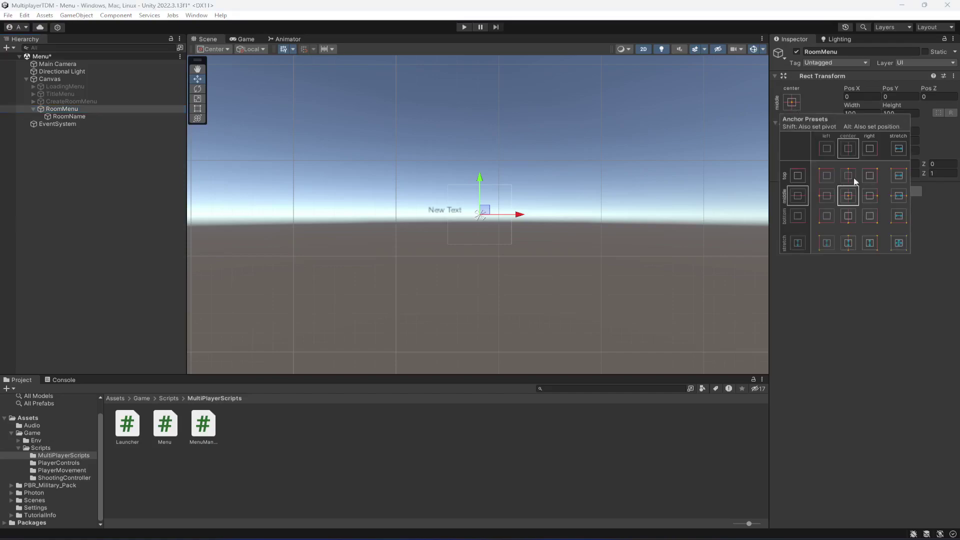
left_click(898, 243, "alt+shift")
Anchor RoomName to the top centre of the canvas
scroll(524, 196, "down", 3)
left_click(90, 116)
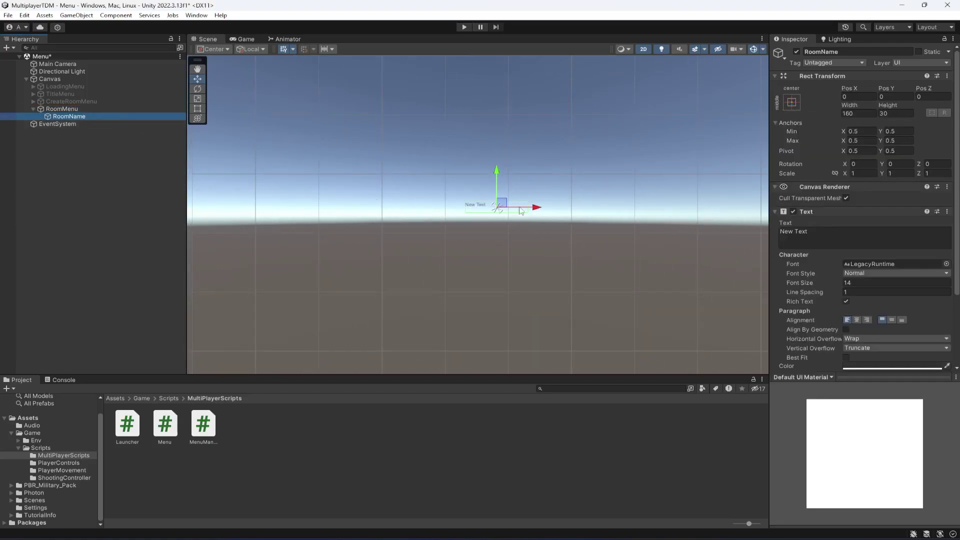
left_click(791, 103)
left_click(849, 173, "alt")
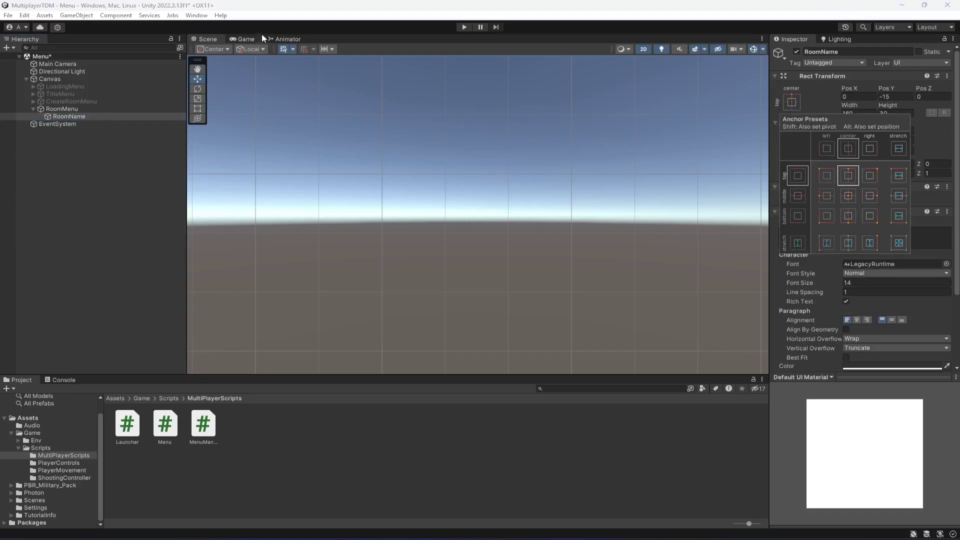
Make RoomName's text read 'Room Name' in Bold at font size 50
left_click(255, 39)
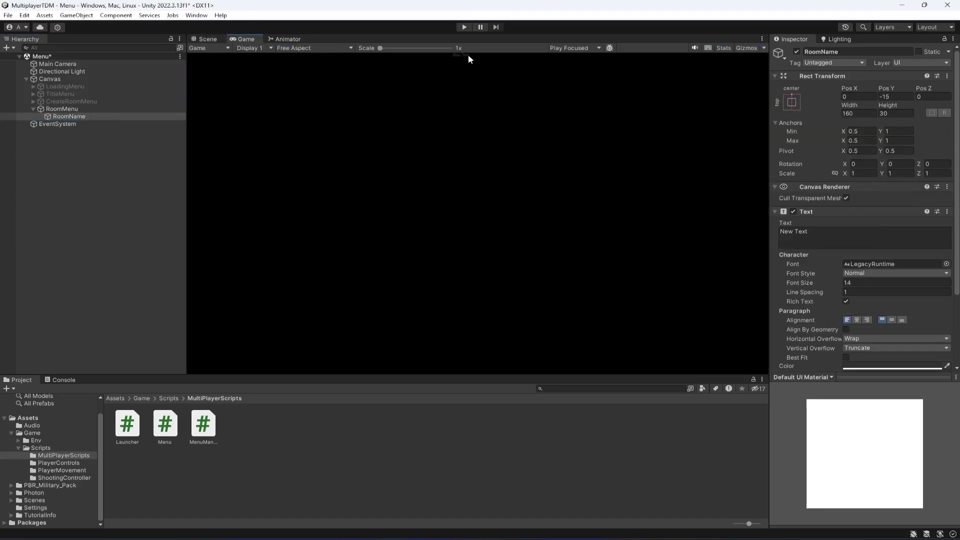
left_click(842, 234)
type("Ro")
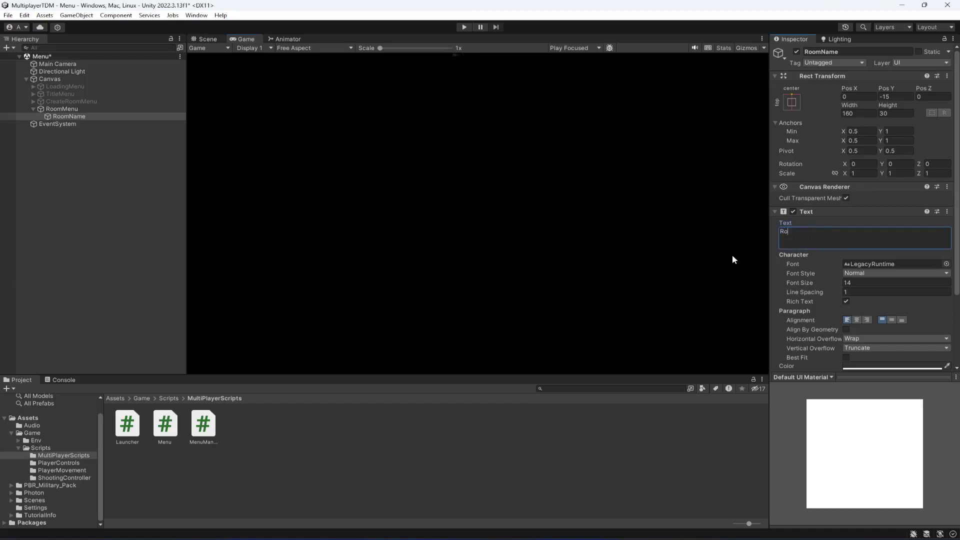
type("om Name")
left_click(862, 283)
type("50")
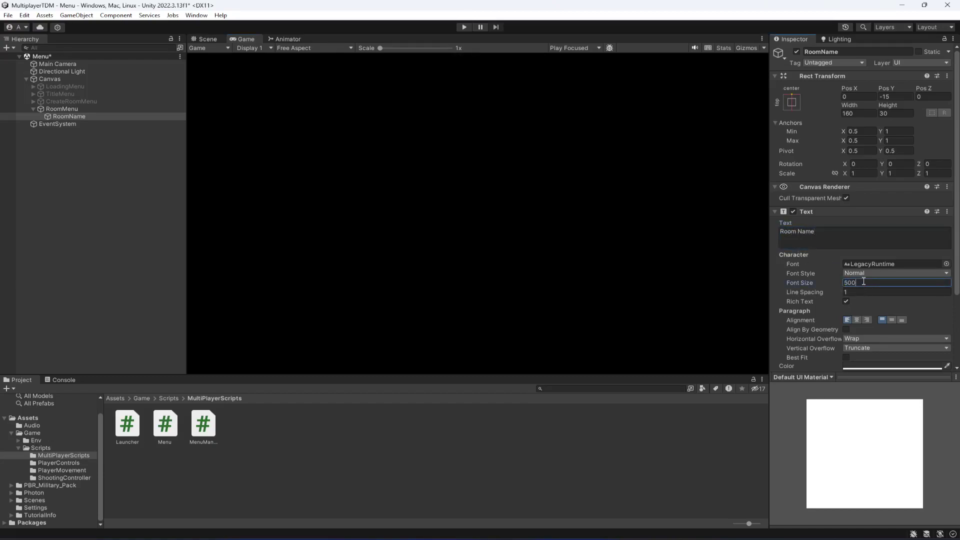
left_click(862, 278)
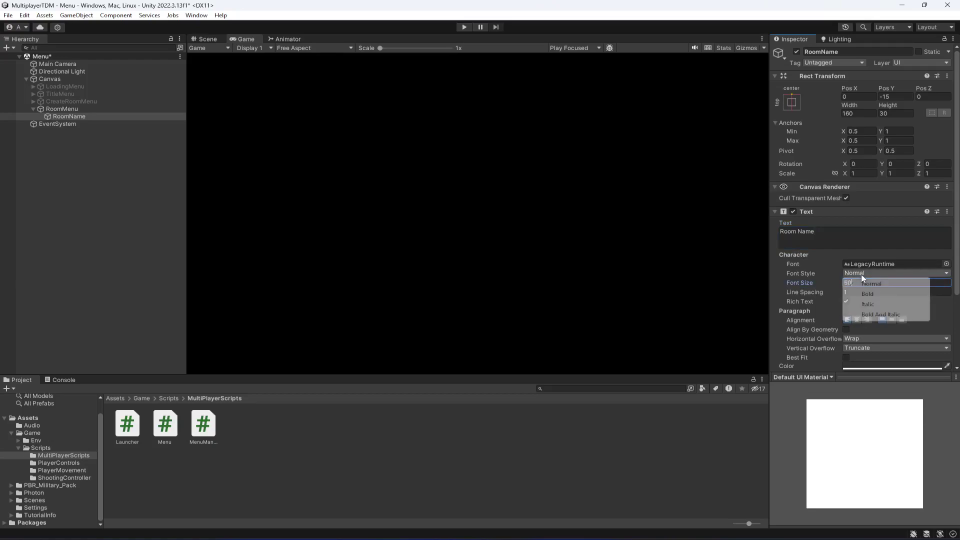
left_click(859, 292)
Size the RoomName text box to width 900 and height 300
left_click(859, 113)
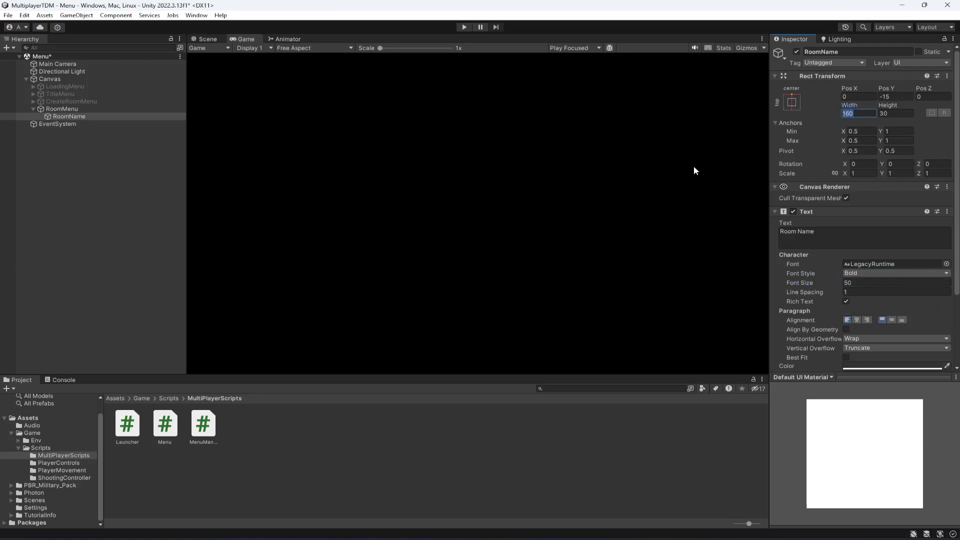
type("300")
key("Tab")
type("9")
left_click(869, 113)
type("900")
key("Tab")
type("300")
Snap RoomName's position to the top-centre anchor preset, leaving the text colour unchanged
left_click(874, 369)
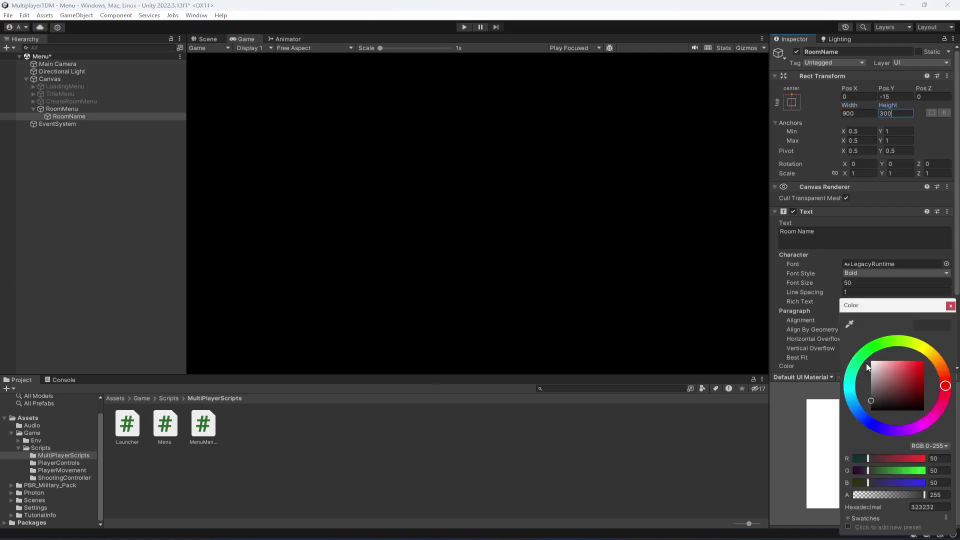
left_click(951, 306)
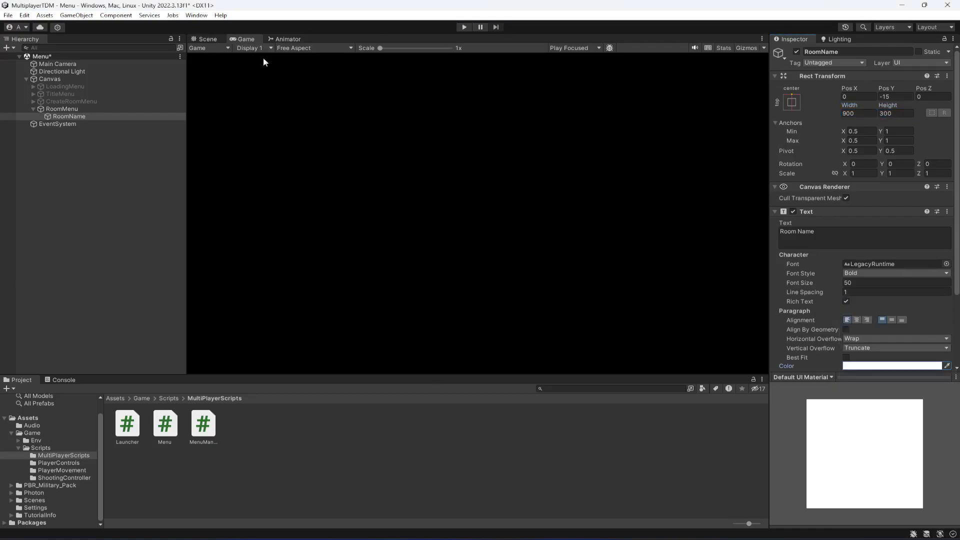
left_click(791, 102)
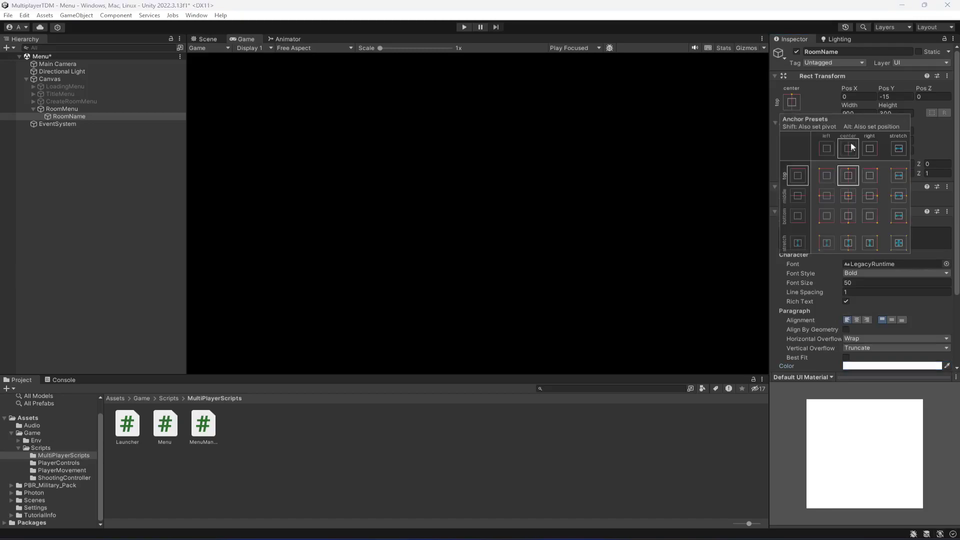
left_click(848, 175, "alt")
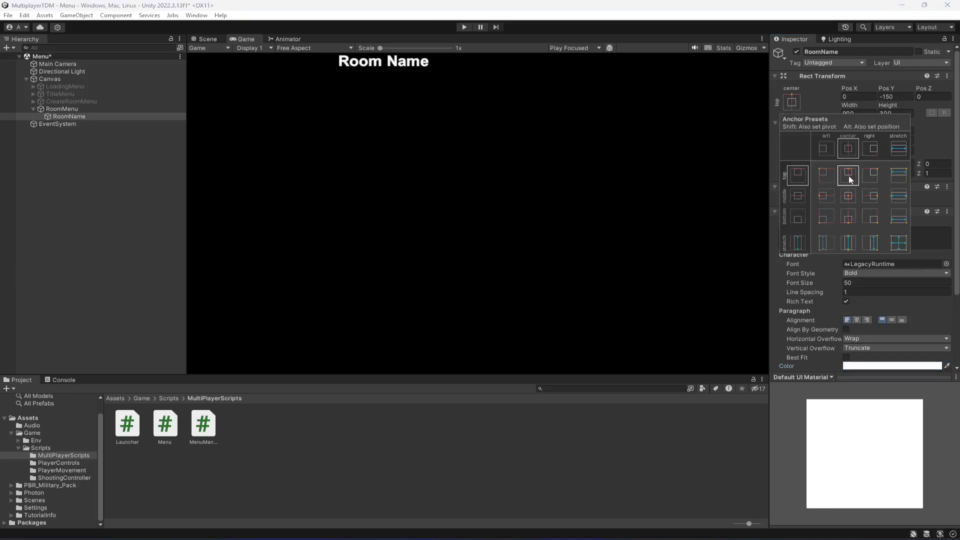
left_click(937, 315)
Centre the heading text horizontally and vertically, then check it in the maximised Game view
left_click(856, 320)
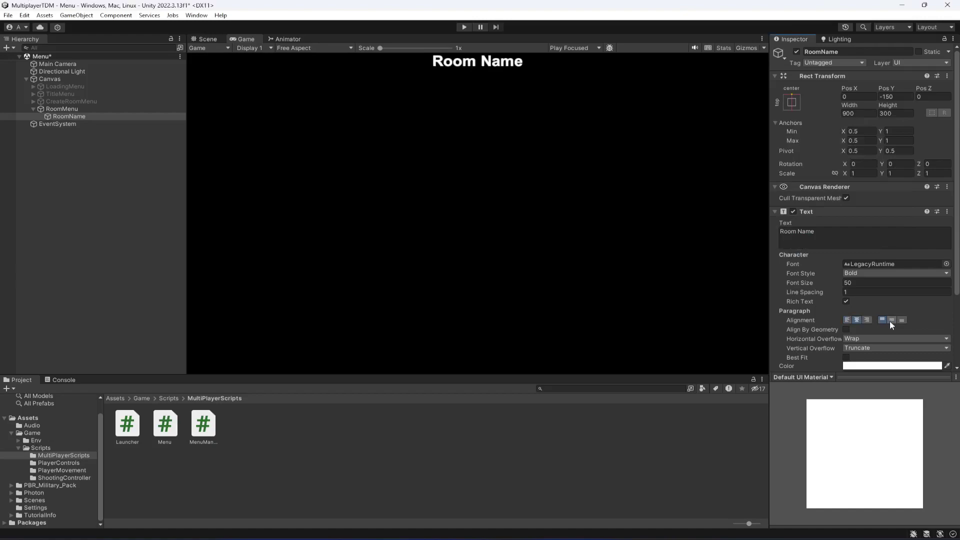
left_click(890, 321)
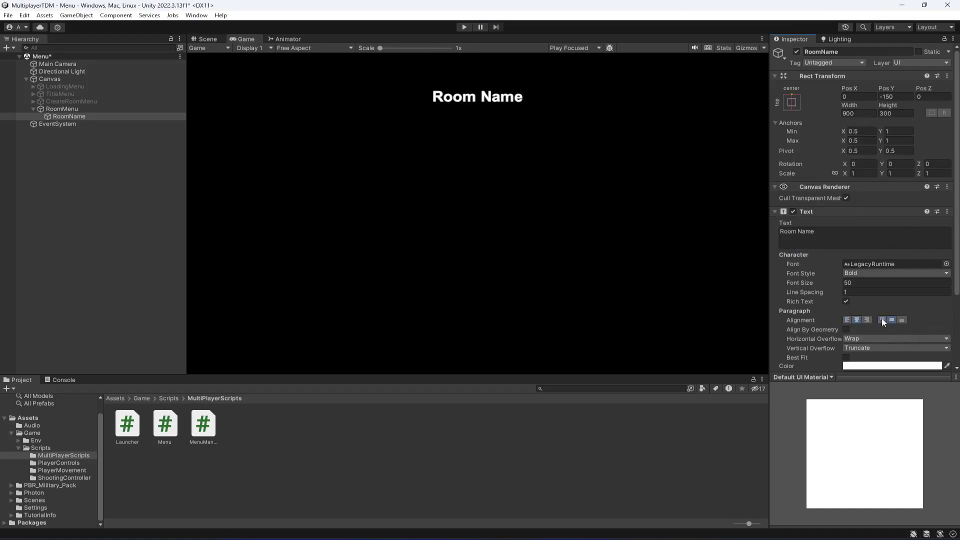
double_click(524, 37)
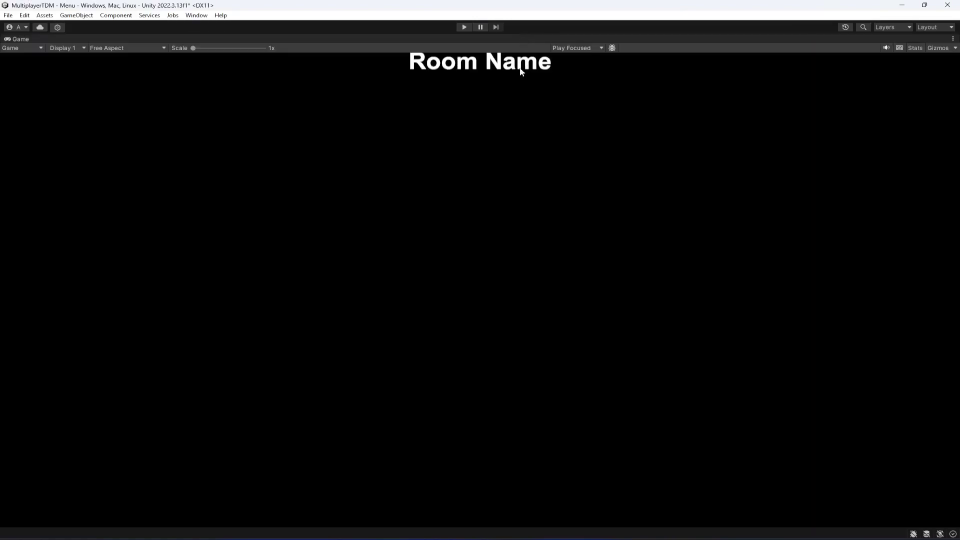
double_click(498, 37)
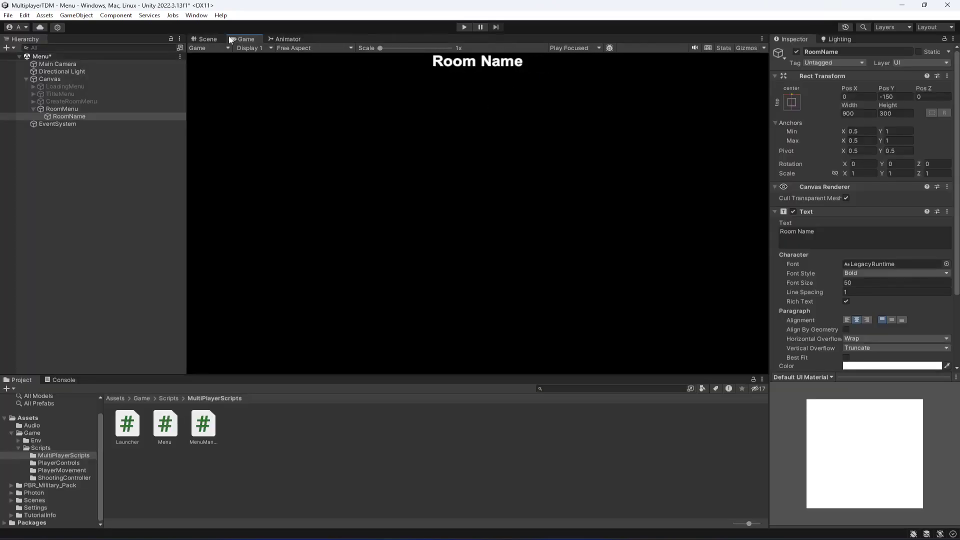
Set the heading height to 100 and re-snap it to the top centre (Pos Y -50)
left_click(206, 39)
scroll(499, 105, "down", 5)
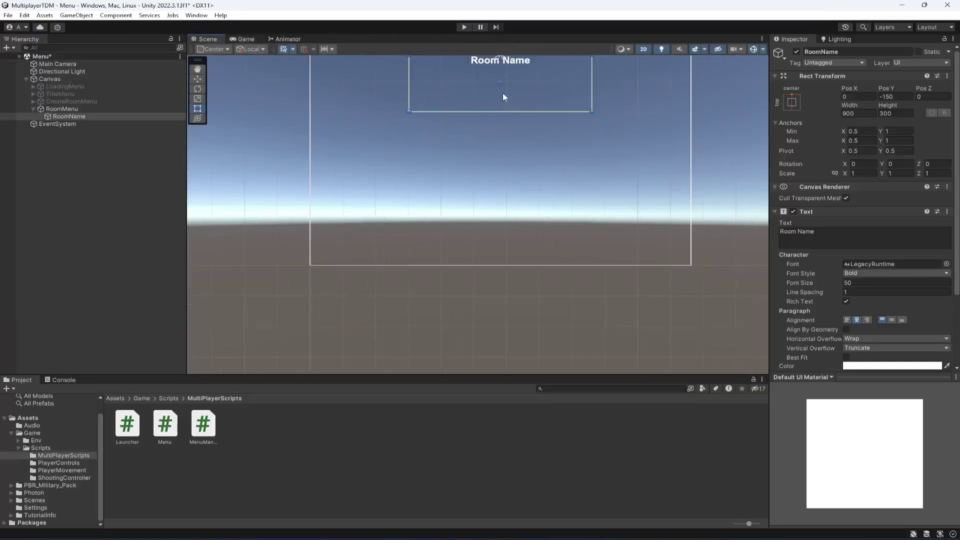
middle_click_drag(509, 87, 503, 137)
left_click(858, 114)
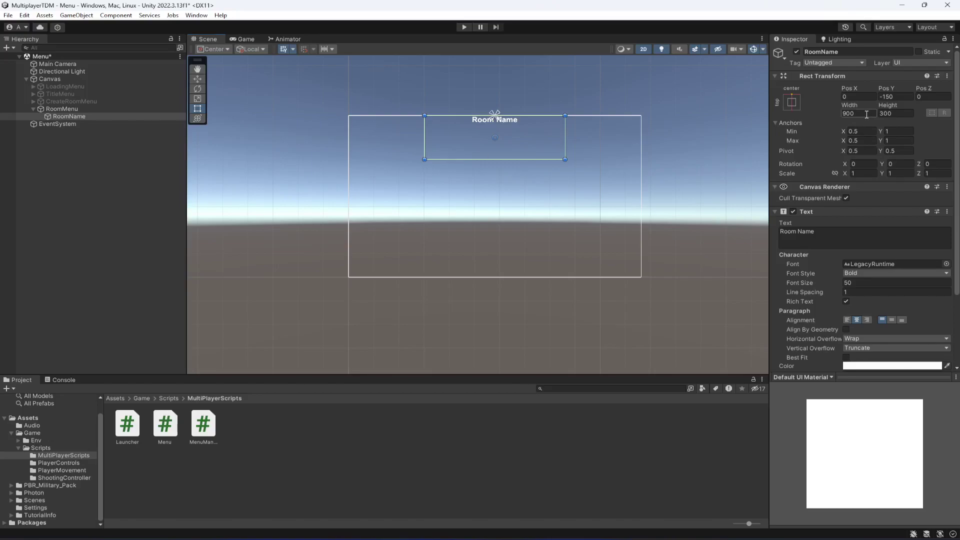
left_click(903, 113)
type("100")
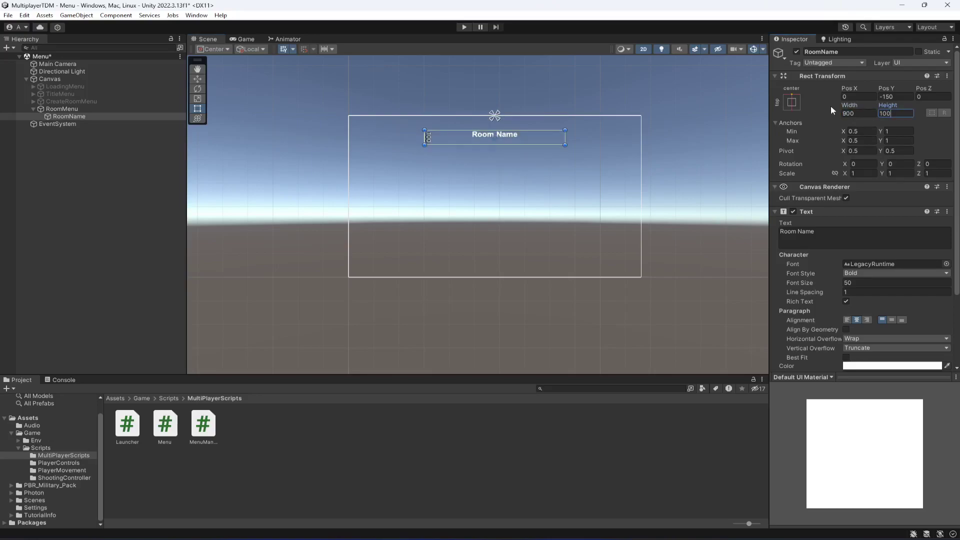
left_click(792, 102)
left_click(848, 175, "alt")
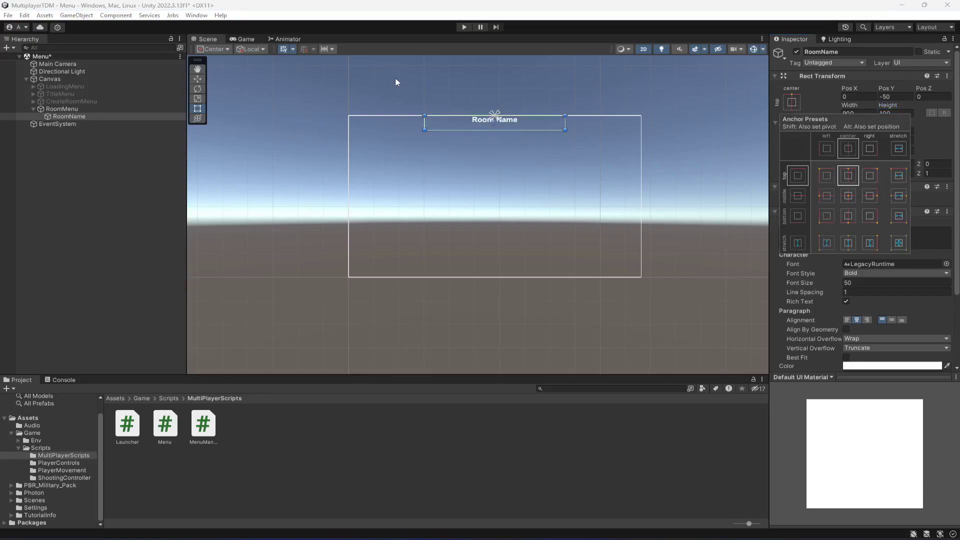
Reduce the heading height to 80 and preview it in the Game view
left_click(249, 39)
left_click(207, 39)
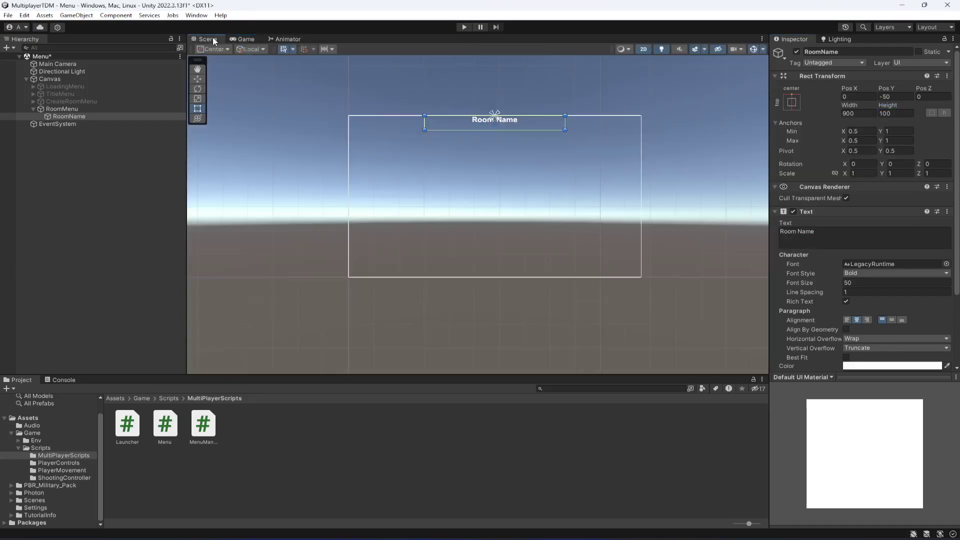
left_click(869, 106)
type("80")
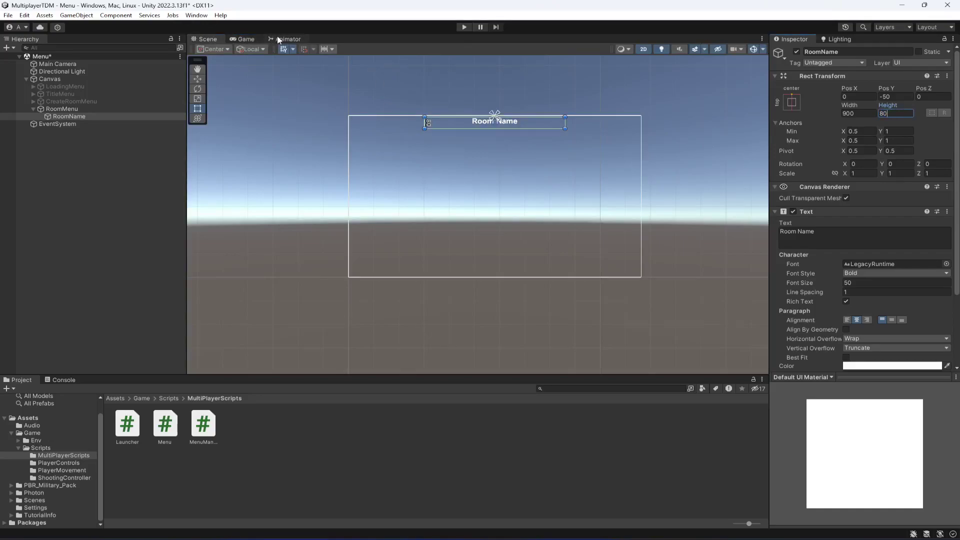
left_click(246, 39)
left_click(209, 39)
Save the Menu scene and select RoomMenu
key("ctrl+s")
left_click(77, 151)
left_click(78, 116)
left_click(72, 110)
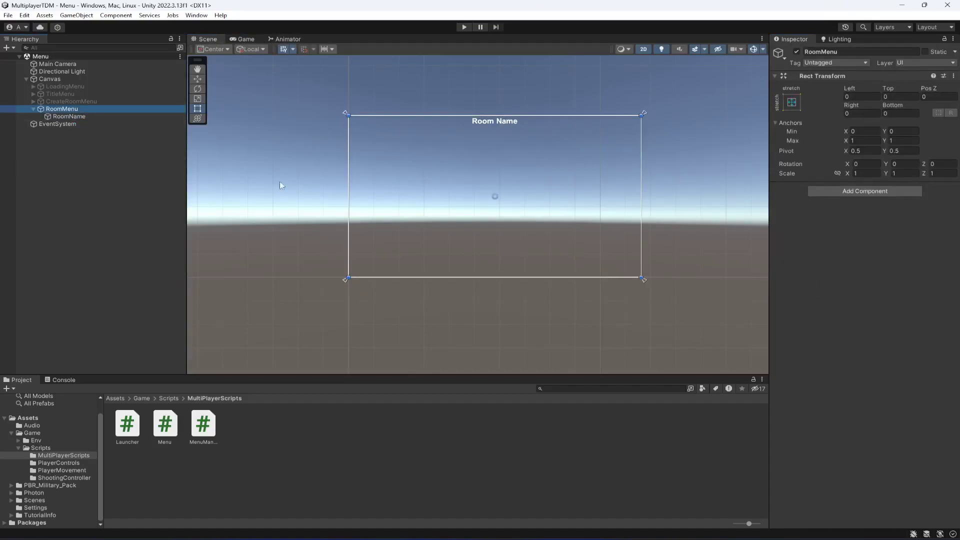
Duplicate CreateRoomButton from CreateRoomMenu's SubBG and move the copy under RoomMenu
right_click(64, 110)
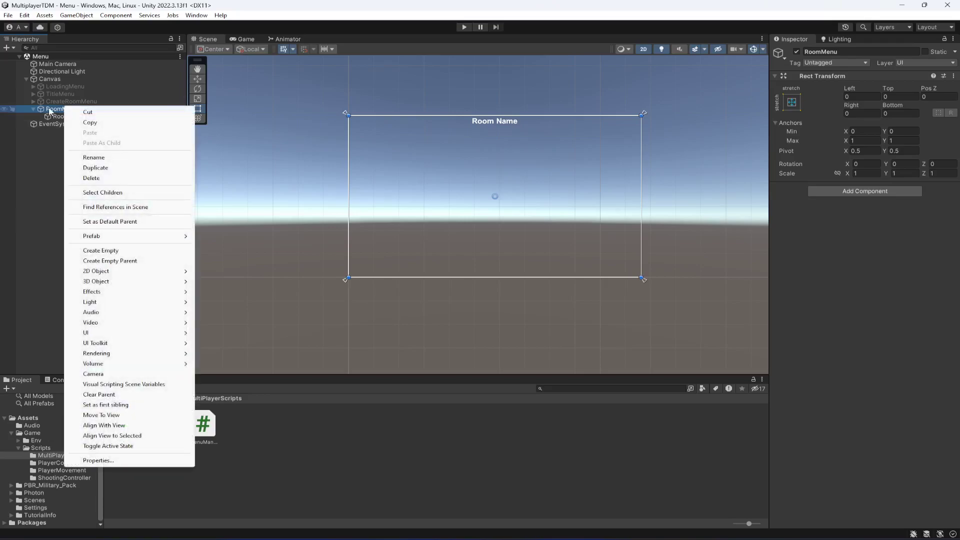
left_click(33, 101)
left_click(40, 109)
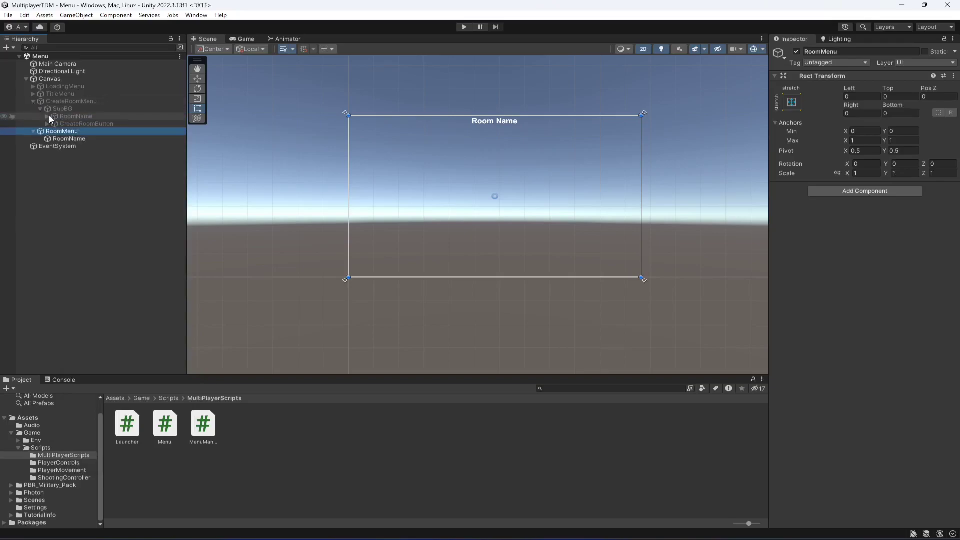
left_click(75, 124)
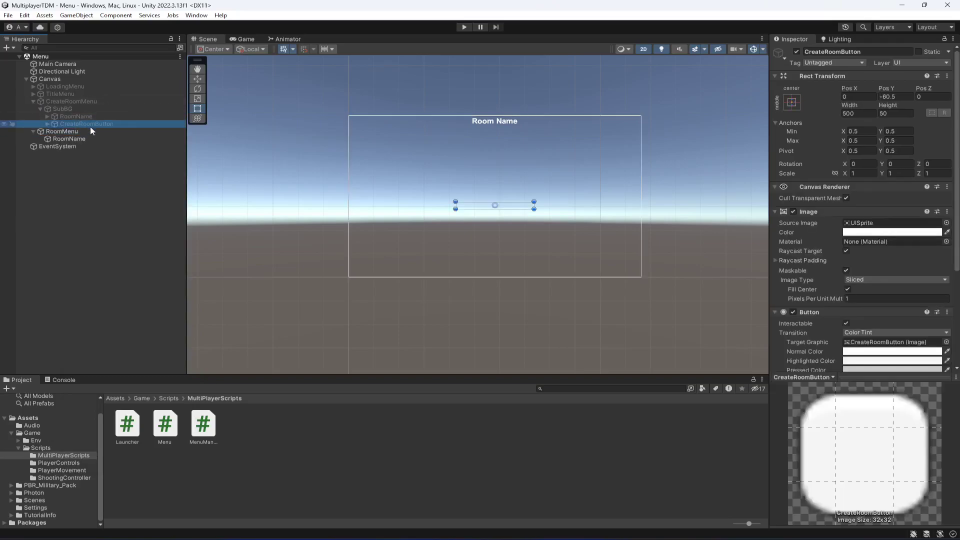
key("ctrl+d")
mouse_move(74, 131)
left_mouse_down()
mouse_move(79, 140)
mouse_move(68, 139)
left_mouse_up()
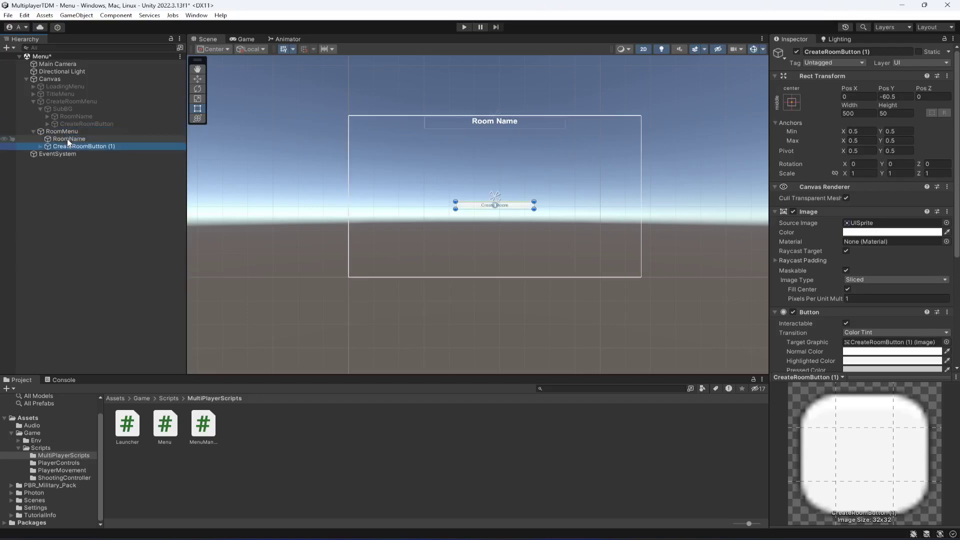
left_click(40, 109)
left_click(34, 101)
Rename the copied button to StartGameButton
left_click(897, 51)
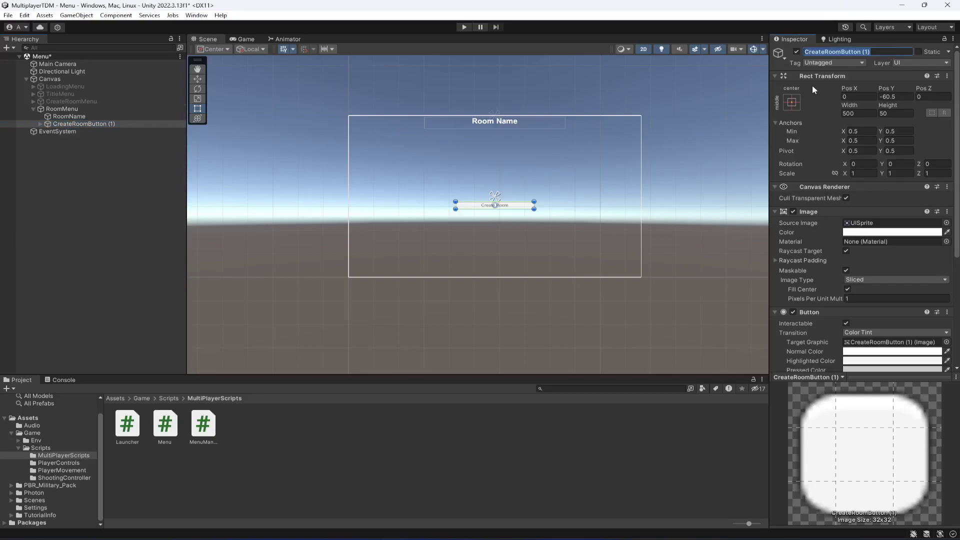
type("StartGameButton")
key("Return")
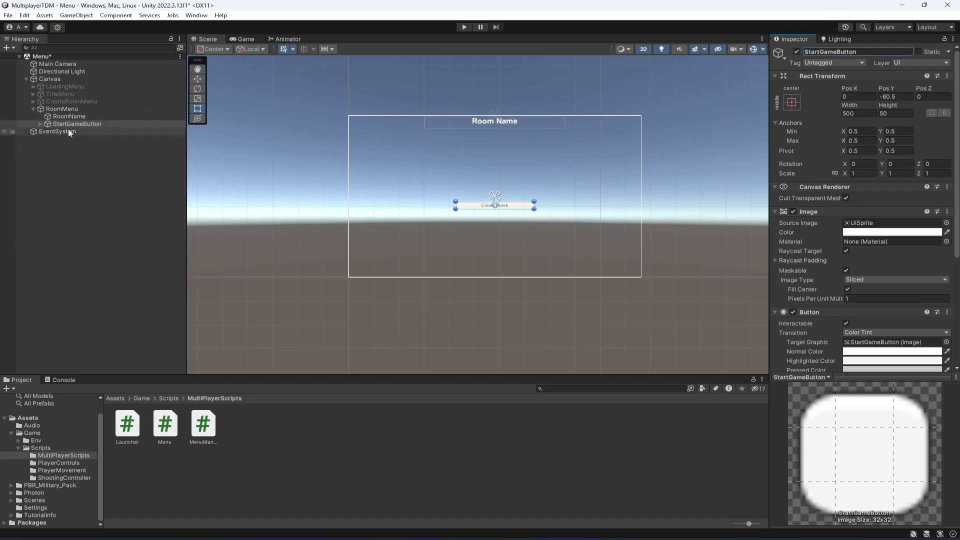
Duplicate StartGameButton and name the copy LeaveRoomButton
left_click(64, 124)
key("ctrl+d")
left_click(878, 52)
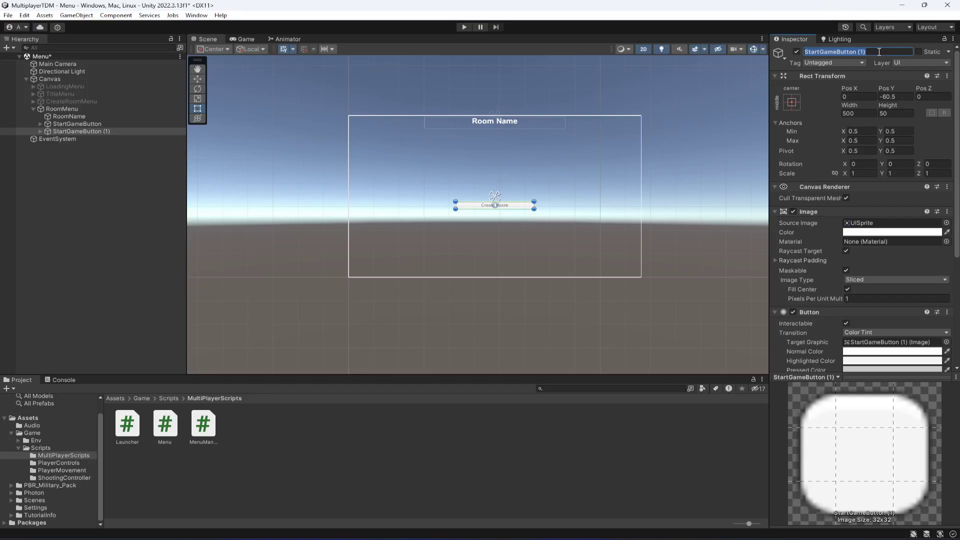
type("LeaveRoomButton")
Change StartGameButton's label text to 'Start Game'
left_click(83, 172)
left_click(41, 123)
left_click(73, 132)
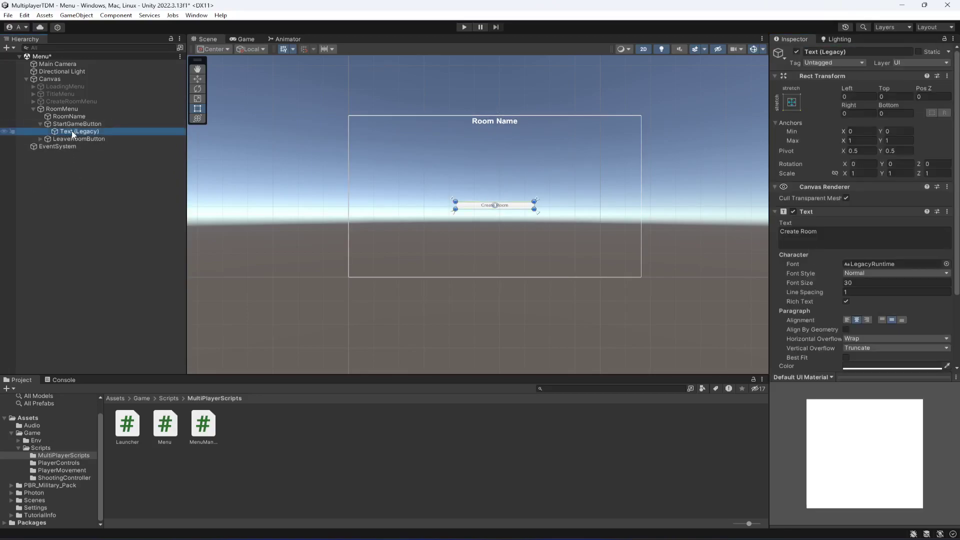
left_click(841, 237)
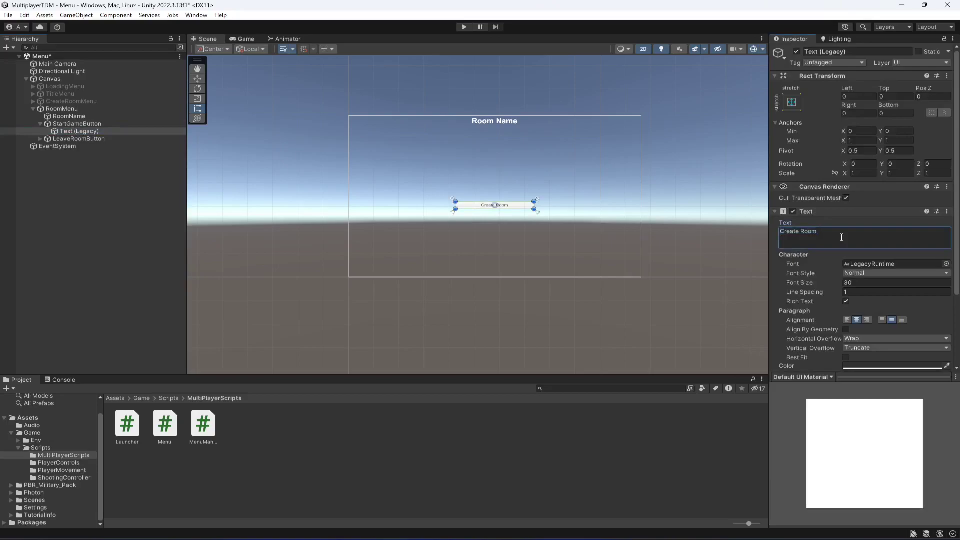
type("Start Game")
Change LeaveRoomButton's label text to 'Leave Room'
left_click(40, 123)
left_click(64, 130)
key("Right")
left_click(74, 140)
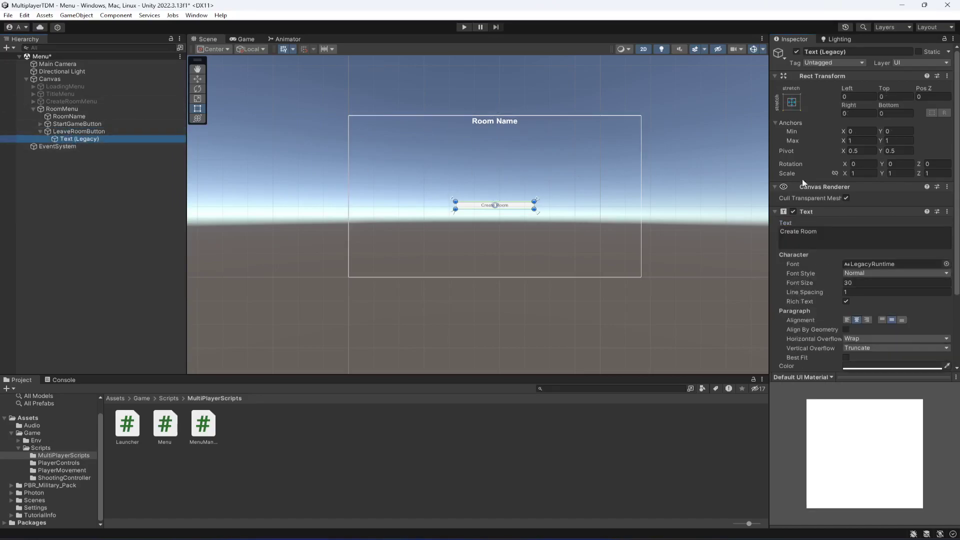
left_click(820, 237)
type("Leav")
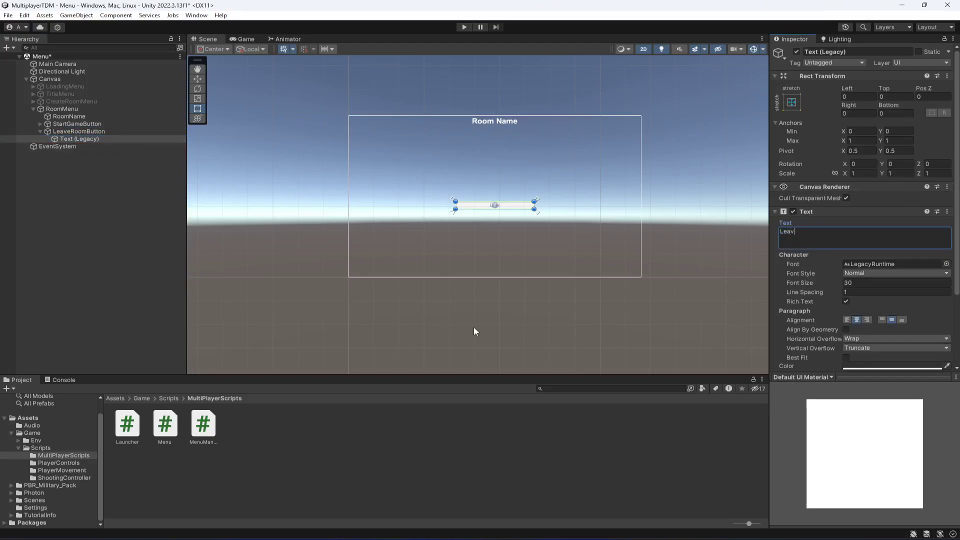
type("e Room")
Anchor both LeaveRoomButton and StartGameButton to the bottom centre with position
left_click(91, 155)
left_click(41, 131)
left_click(54, 126)
left_click(65, 131)
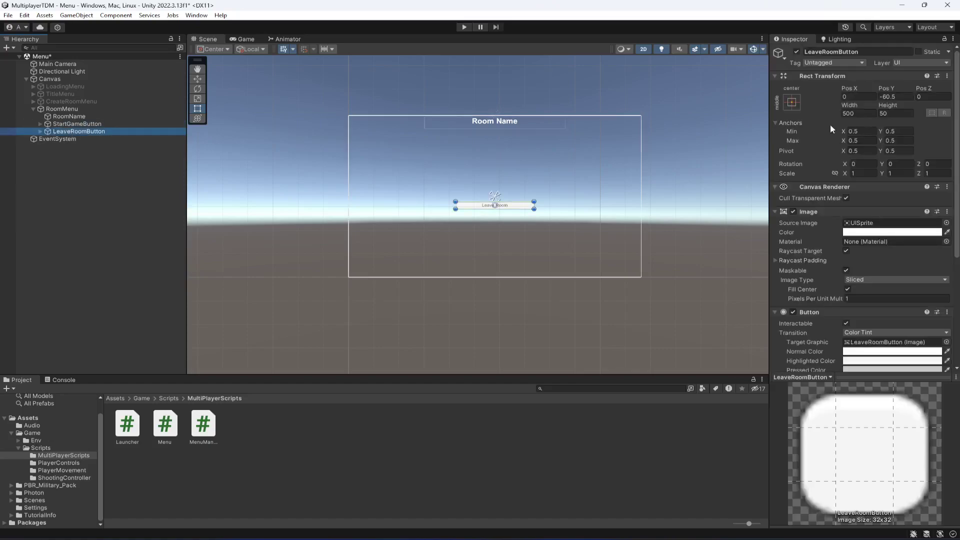
left_click(798, 106)
key("shift+alt")
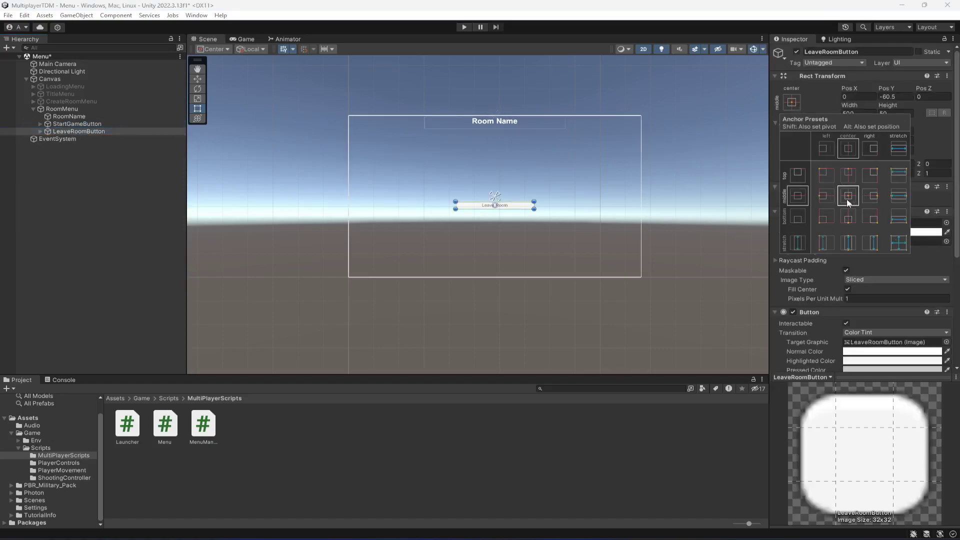
left_click(848, 219, "alt")
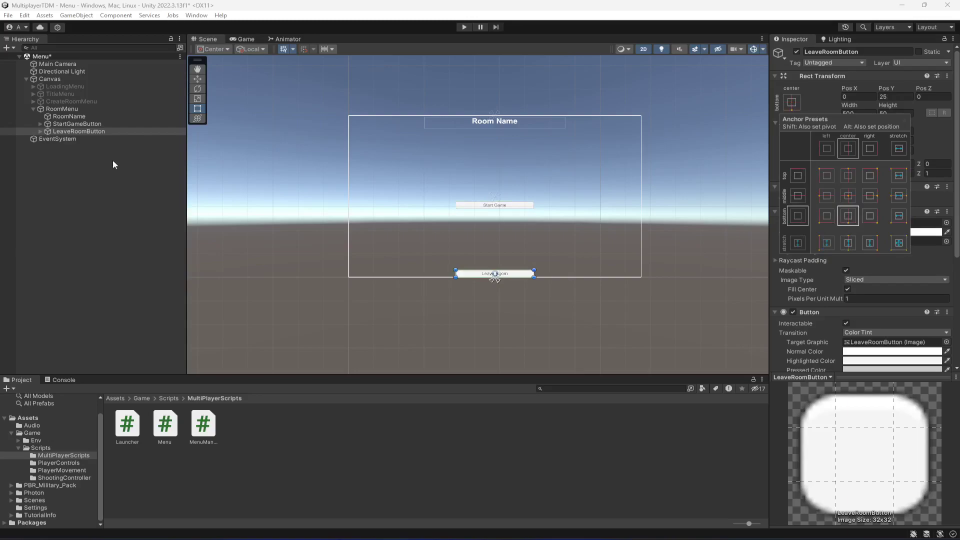
left_click(91, 124)
left_click(791, 101)
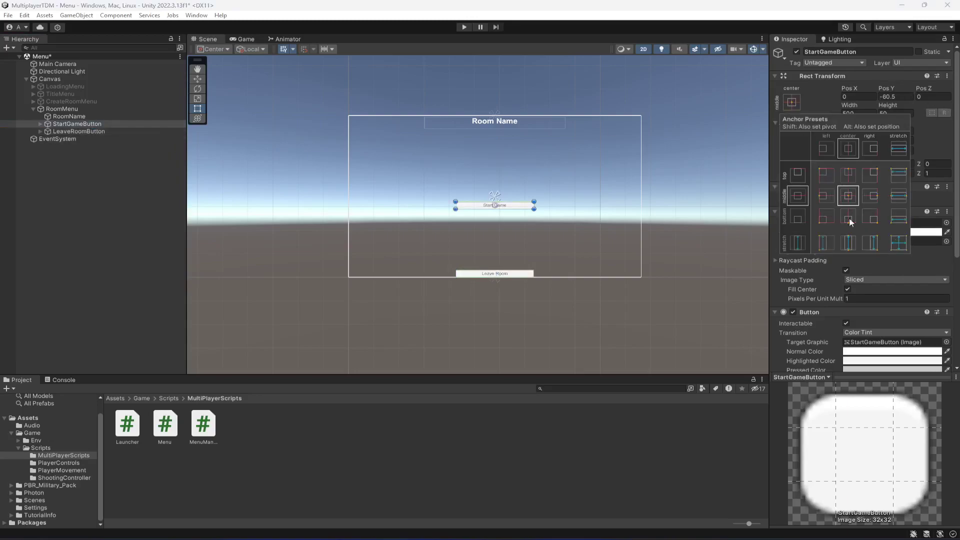
left_click(848, 218, "alt")
left_click(248, 40)
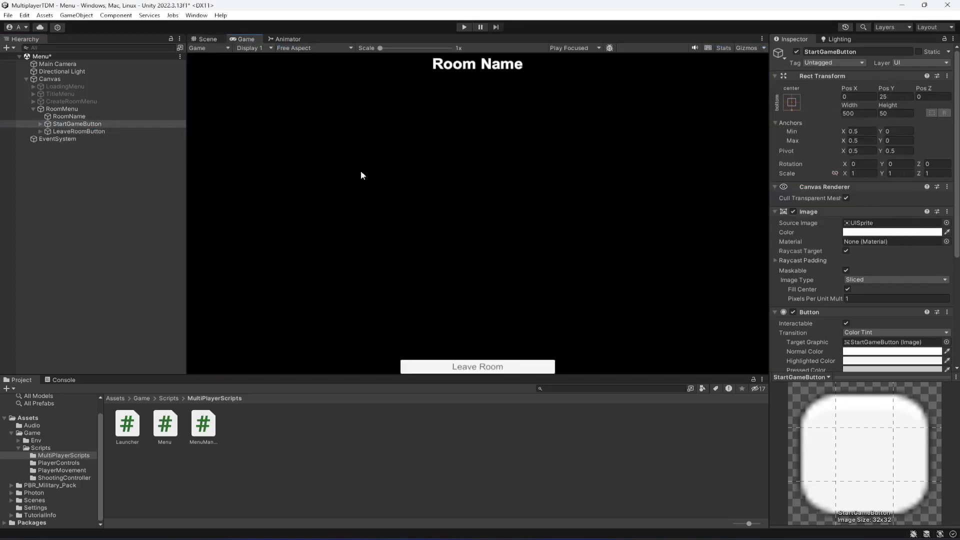
left_click(205, 40)
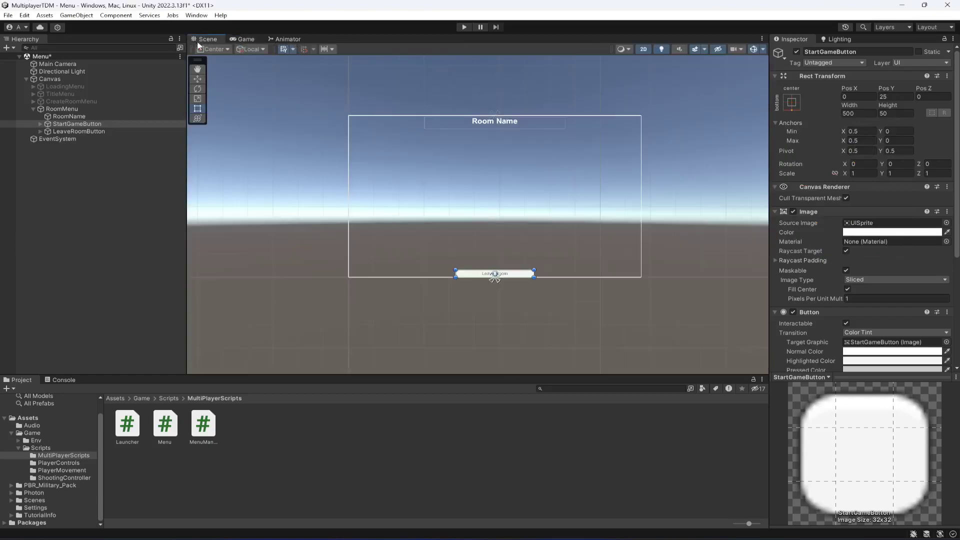
Raise Start Game off the bottom edge and place Leave Room just below it
scroll(473, 253, "up", 3)
left_click(55, 131)
left_click(73, 125)
left_click(193, 81)
left_click_drag(514, 262, 523, 221)
left_click(85, 131)
left_click_drag(513, 253, 518, 243)
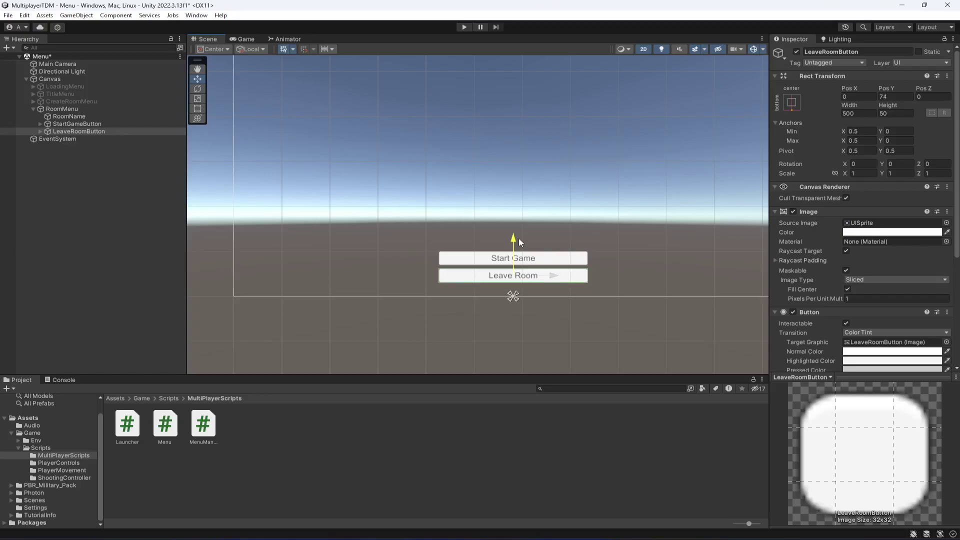
Save the scene and check the button layout in the Game view
left_click(241, 40)
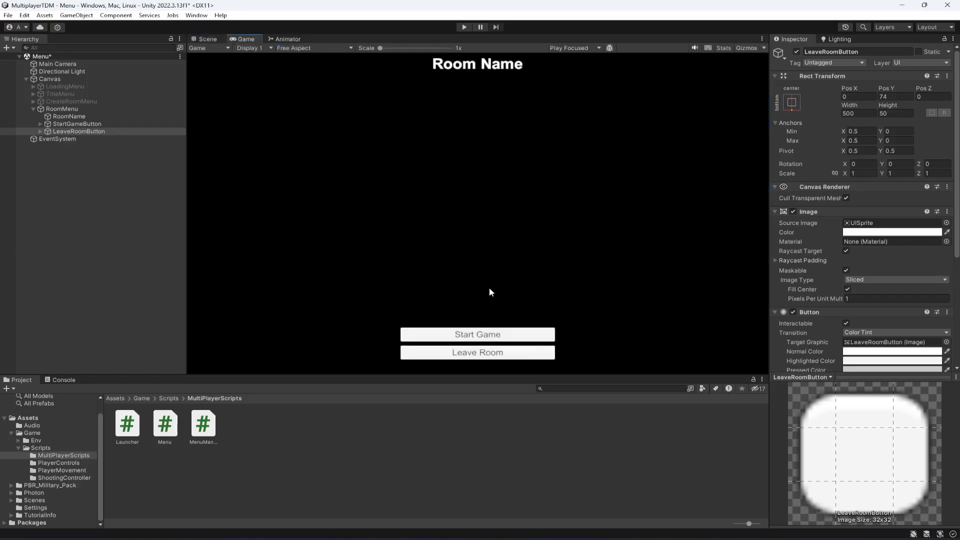
key("ctrl+s")
left_click(215, 39)
left_click(97, 124)
left_click(90, 131)
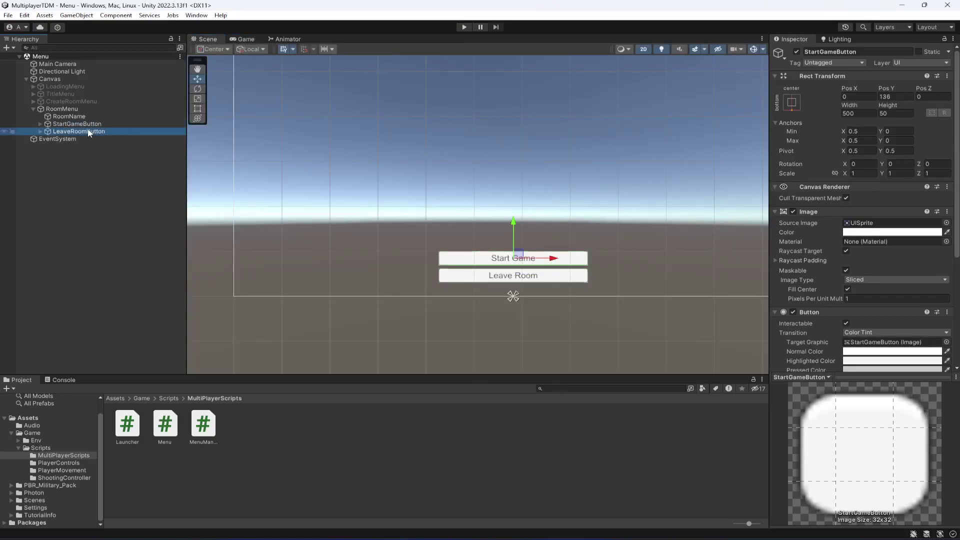
left_click(244, 39)
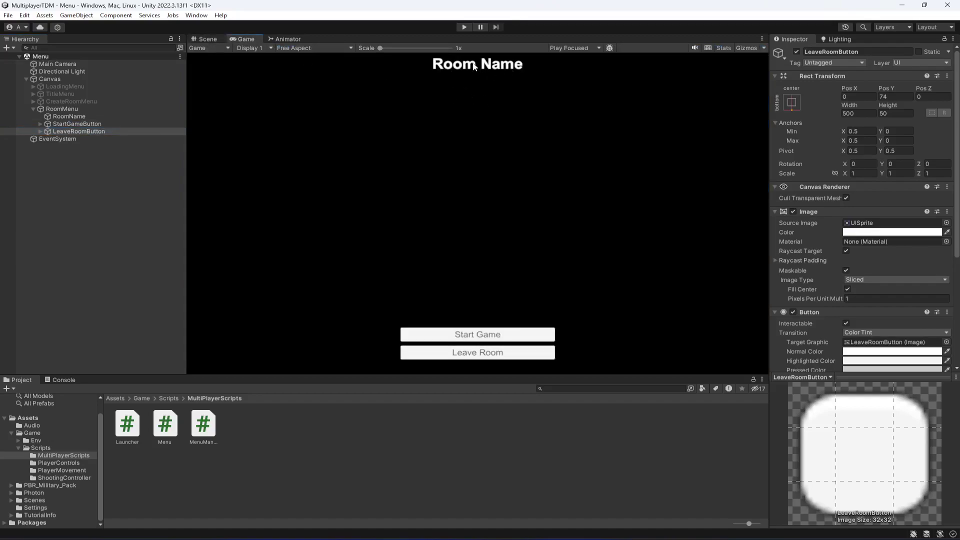
Attach the Menu script to RoomMenu with Menu Name set to RoomMenu
left_click(33, 109)
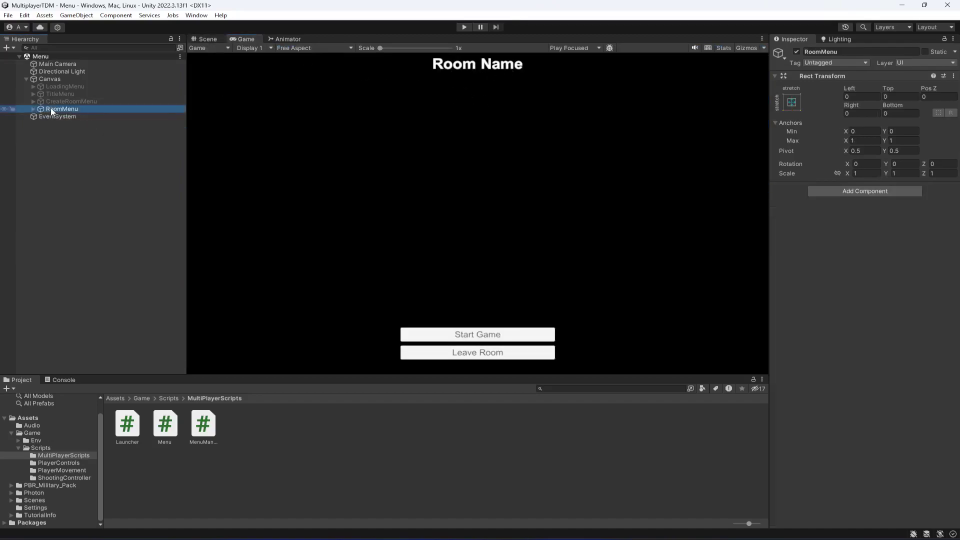
left_click(100, 99)
left_click(797, 50)
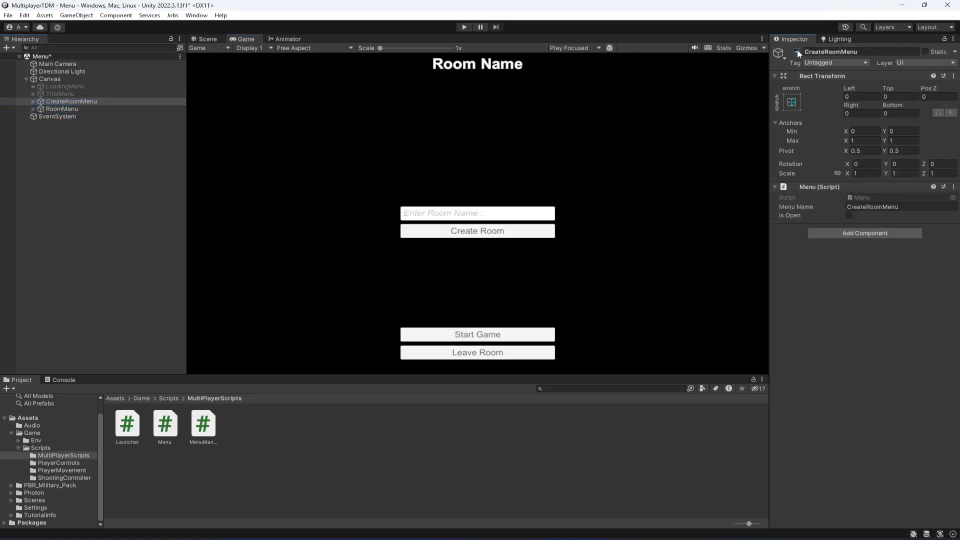
left_click(797, 50)
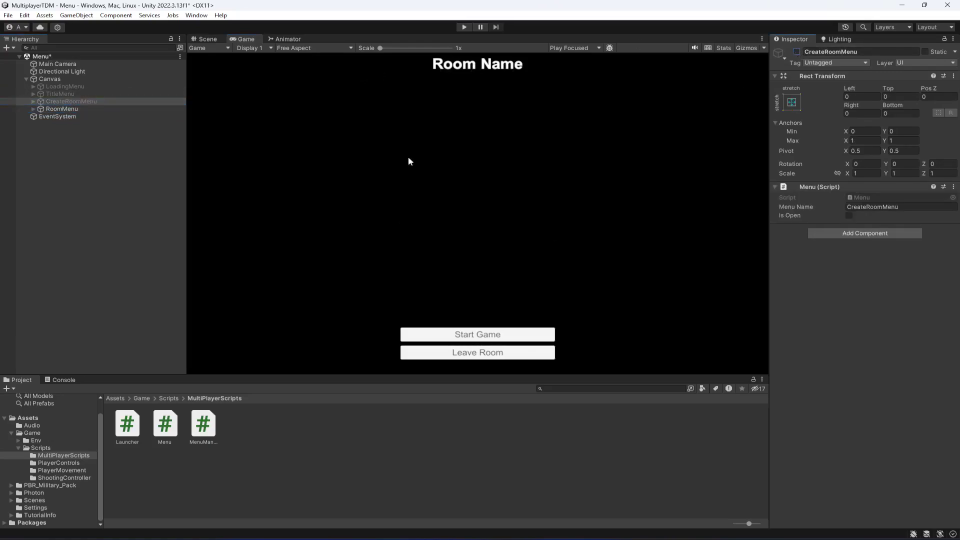
left_click(61, 109)
left_click_drag(165, 424, 899, 272)
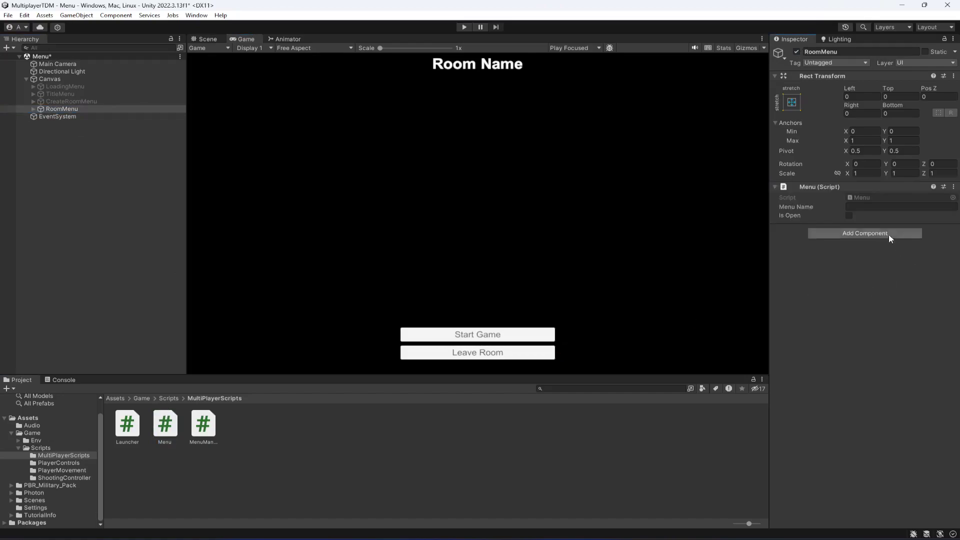
type("Room")
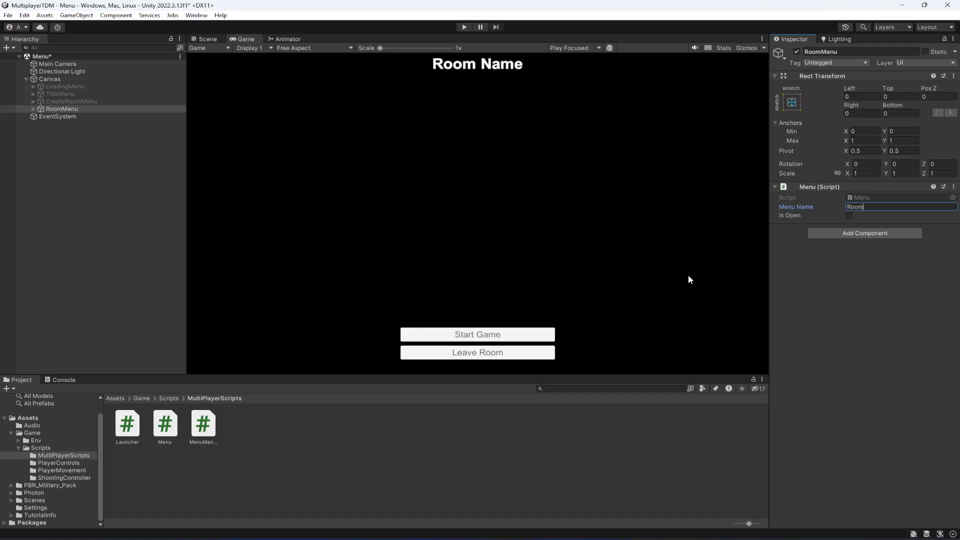
type("Menu")
left_click(865, 290)
Save the scene and deactivate RoomMenu
key("ctrl+s")
double_click(34, 108)
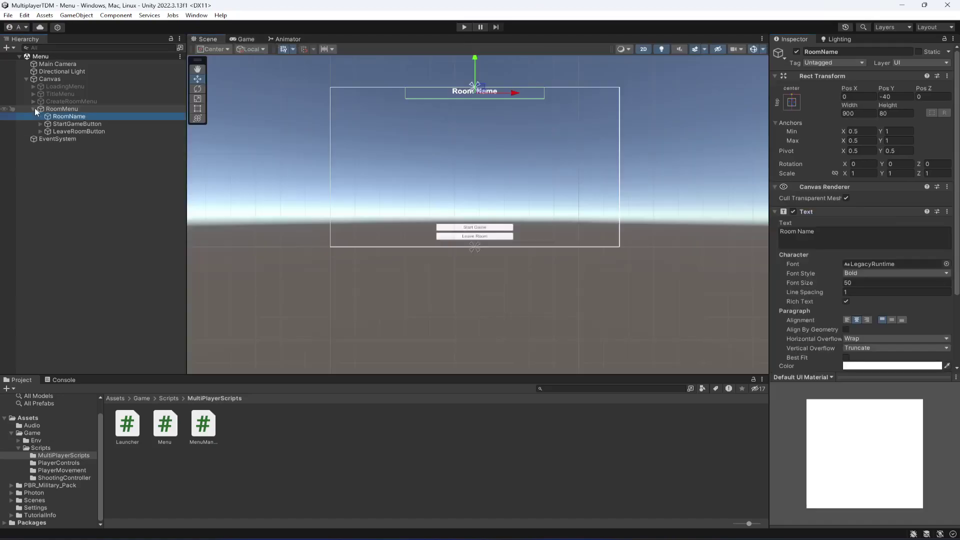
left_click(796, 52)
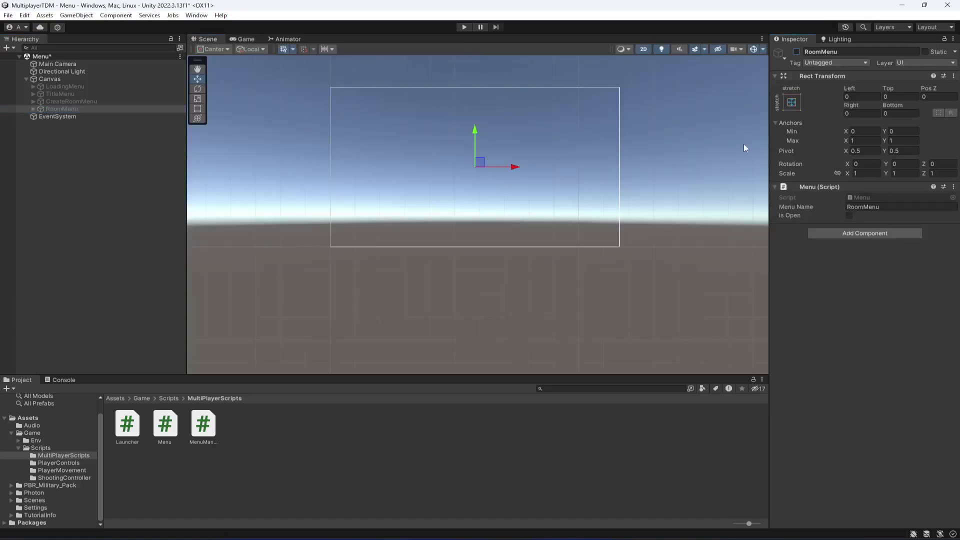
left_click(132, 148)
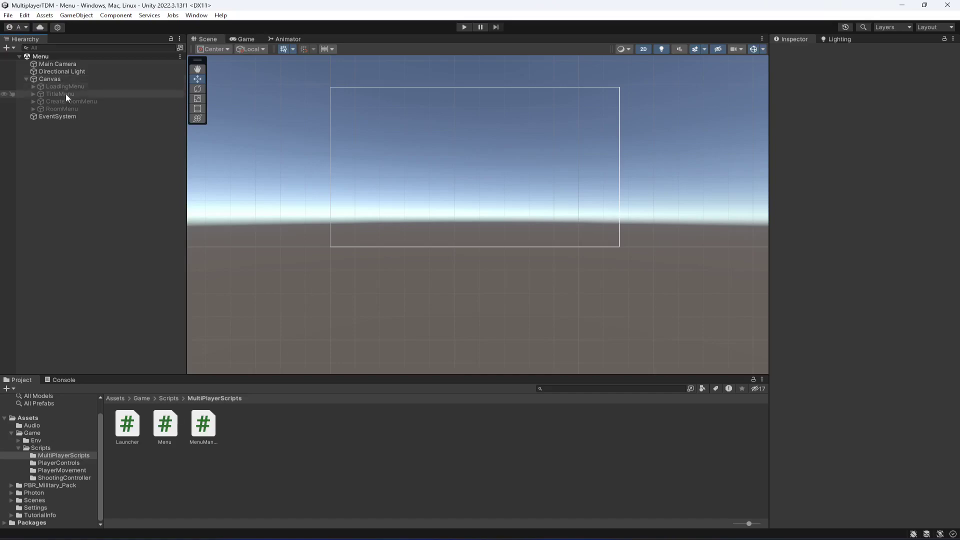
Duplicate RoomMenu, make the copy visible, and rename it ErrorMenu
left_click(68, 107)
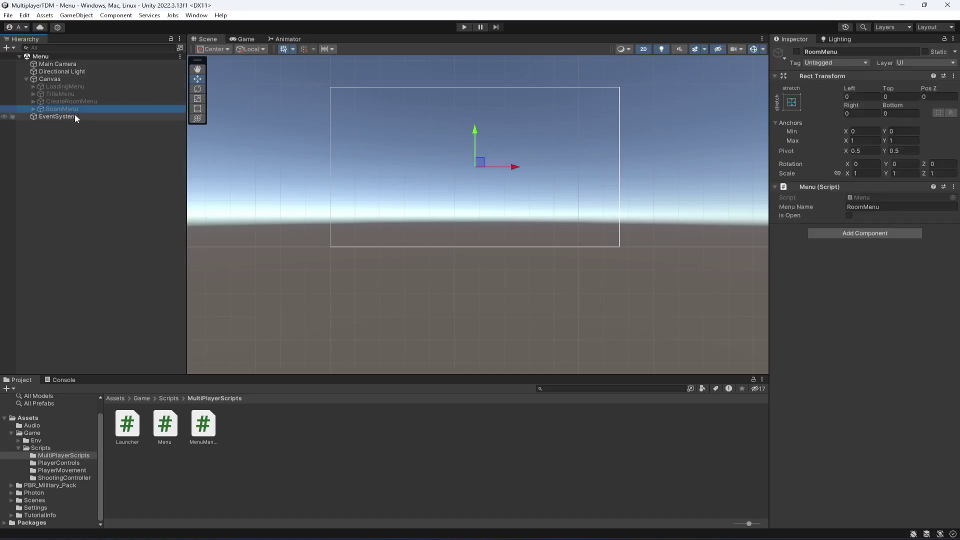
key("ctrl+d")
left_click(56, 108)
left_click(64, 116)
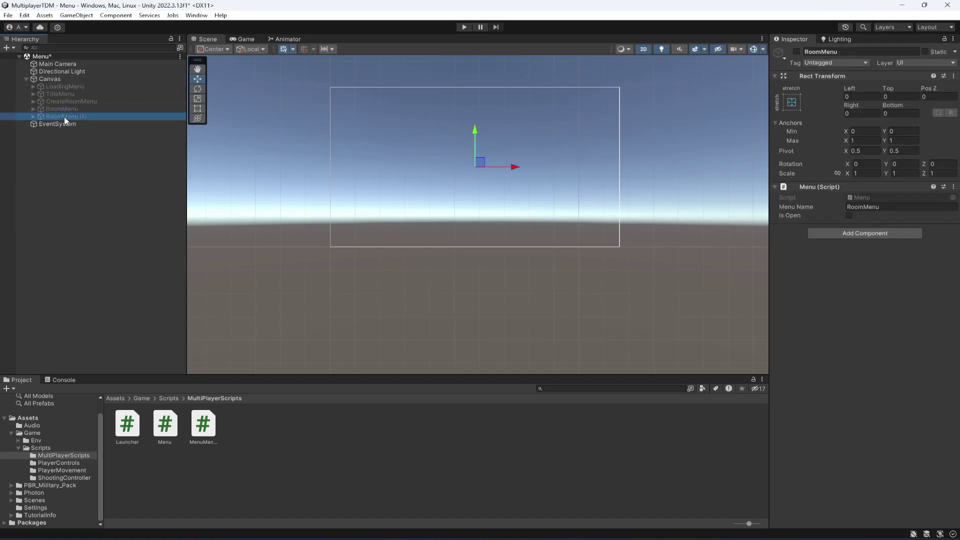
left_click(796, 52)
left_click(875, 53)
type("Error")
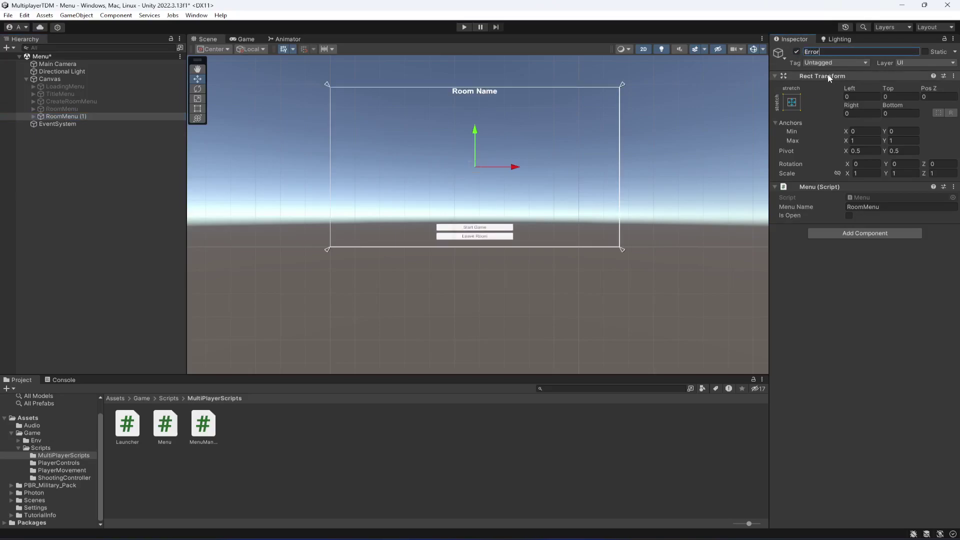
type("Menu")
left_click(33, 118)
Rename ErrorMenu's RoomName label to ErrorText and delete its LeaveRoomButton
left_click(33, 118)
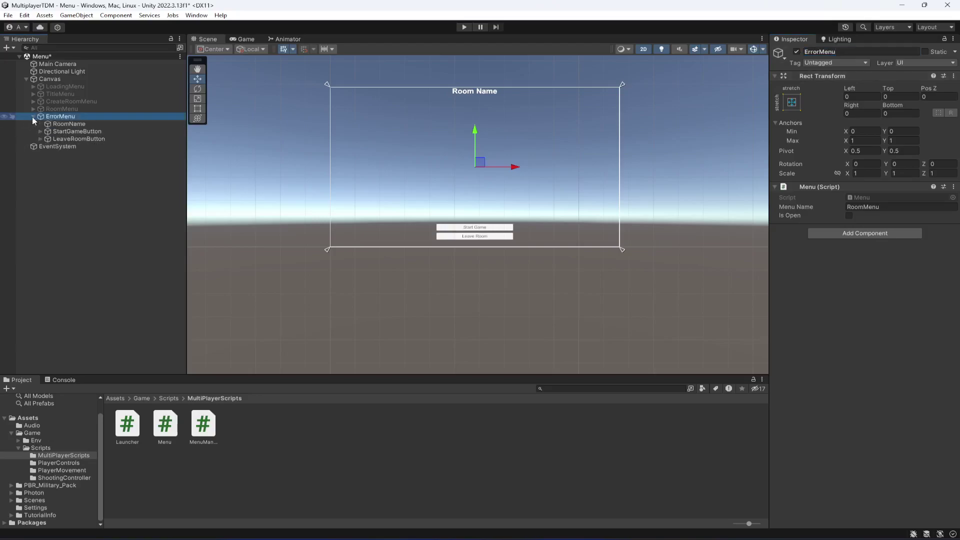
left_click(66, 124)
left_click(850, 51)
type("ErrorText")
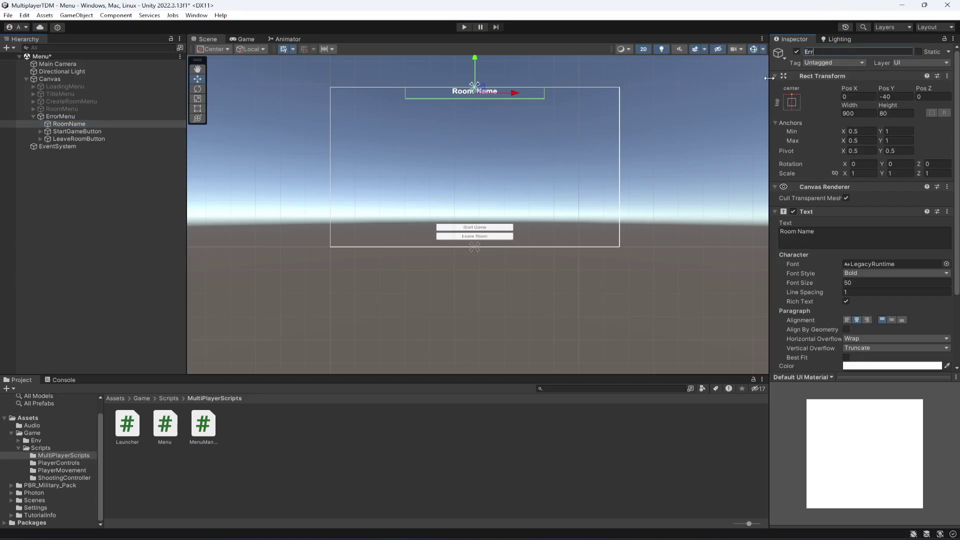
key("Return")
left_click(65, 140)
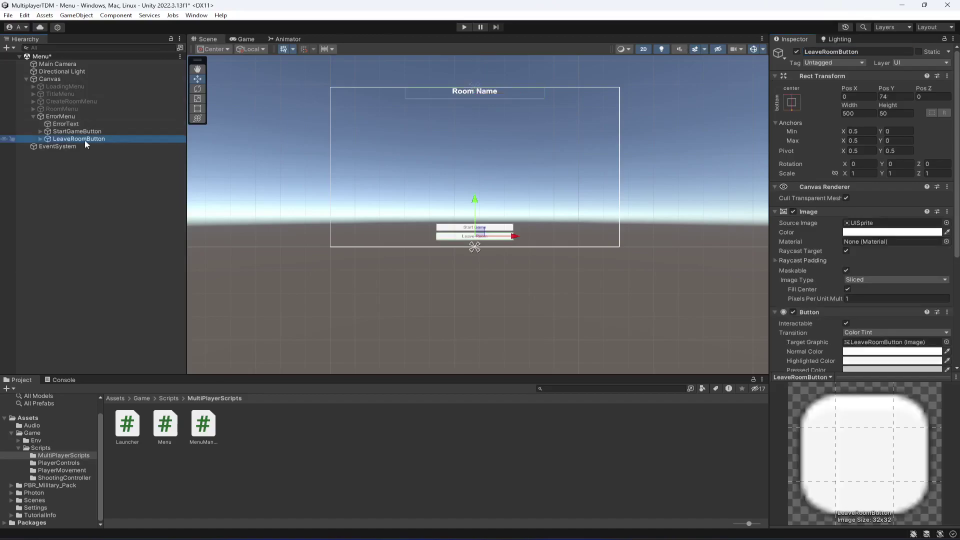
key("Delete")
Anchor StartGameButton to bottom-center and preview the menu in the Game view
left_click(75, 131)
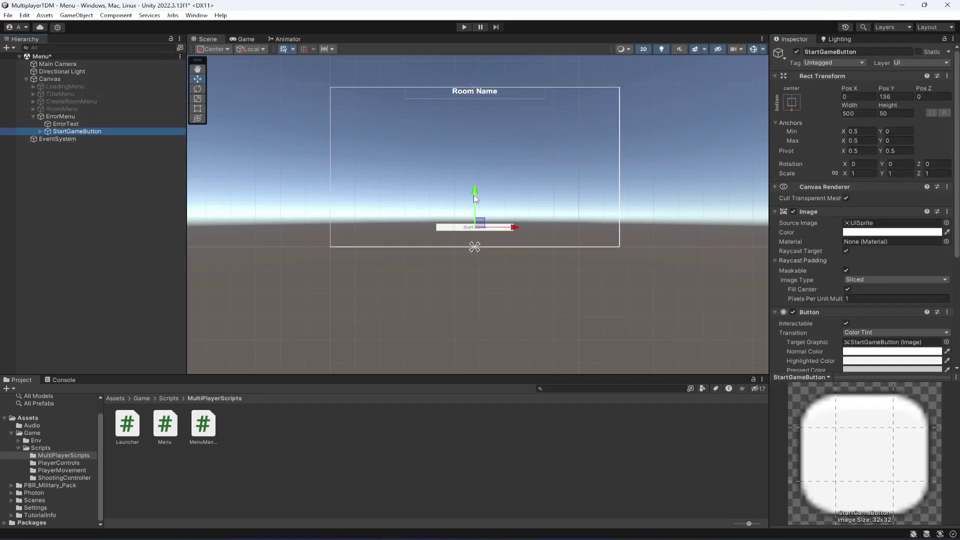
left_click(791, 102)
left_click(853, 217, "alt")
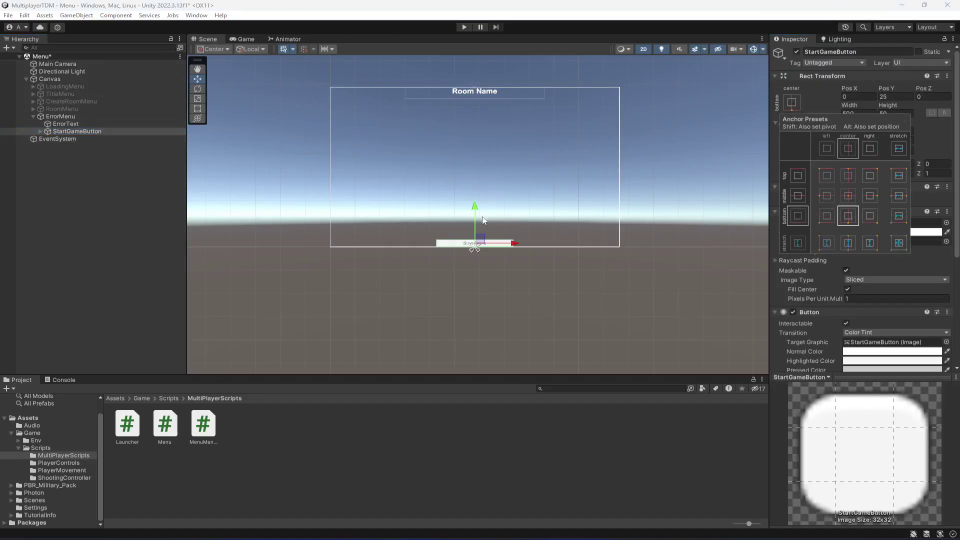
left_click(245, 39)
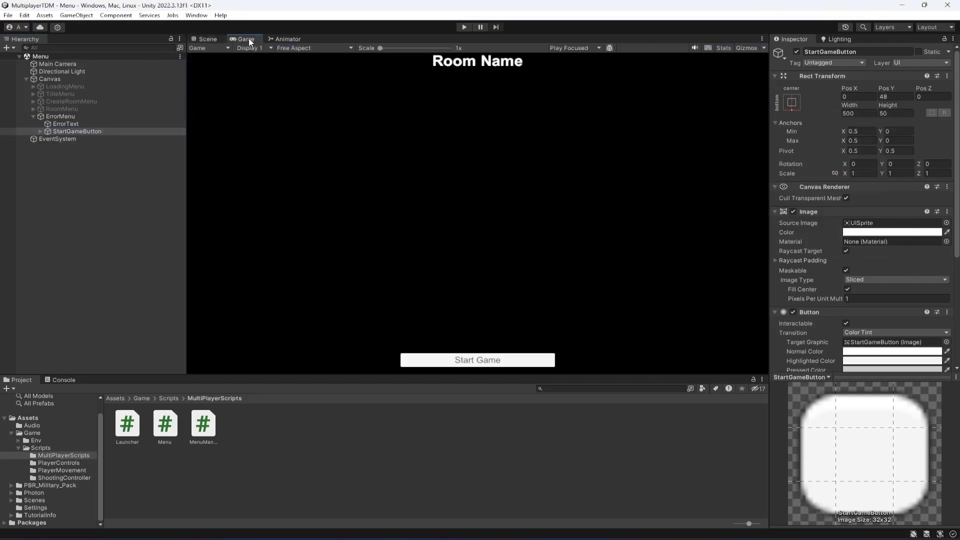
left_click(208, 39)
left_click(75, 124)
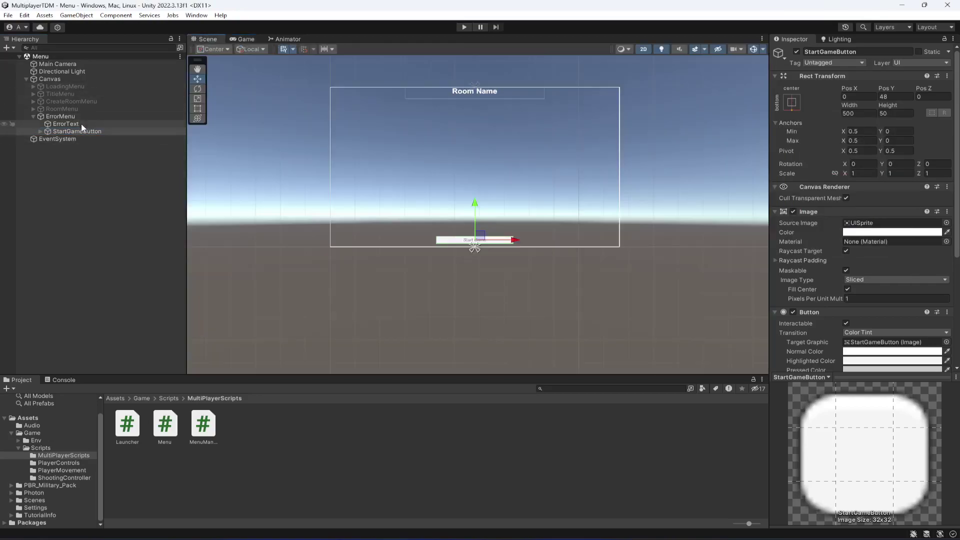
Resize ErrorText with the Rect tool, stretch-anchor it, and raise its bottom above the button
left_click(197, 108)
left_click_drag(507, 98, 619, 200)
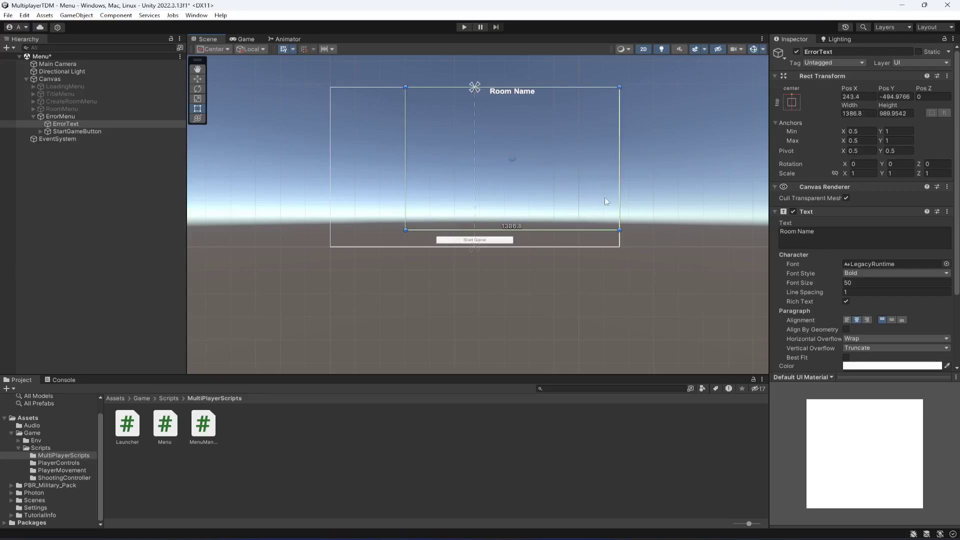
left_click_drag(405, 177, 330, 177)
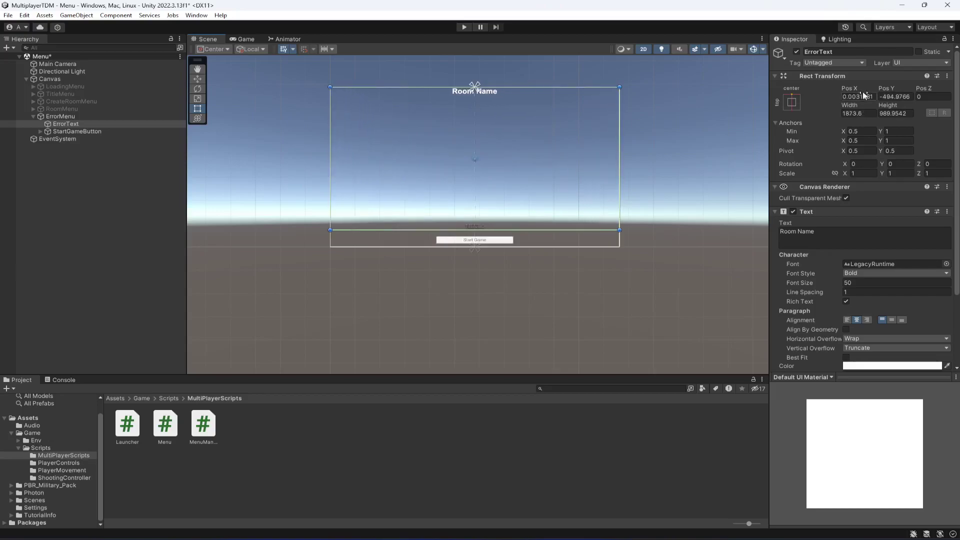
left_click(791, 103)
left_click(898, 243, "alt")
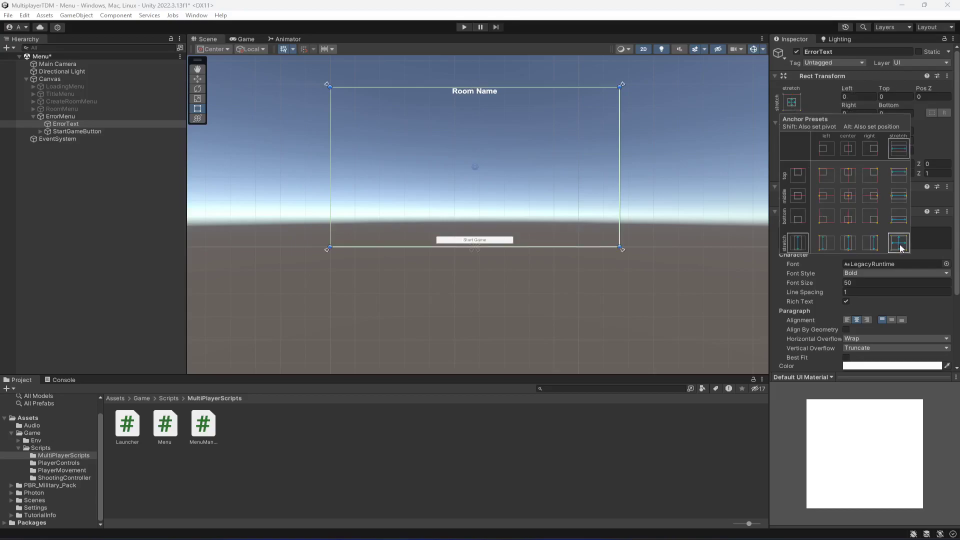
left_click_drag(529, 245, 530, 233)
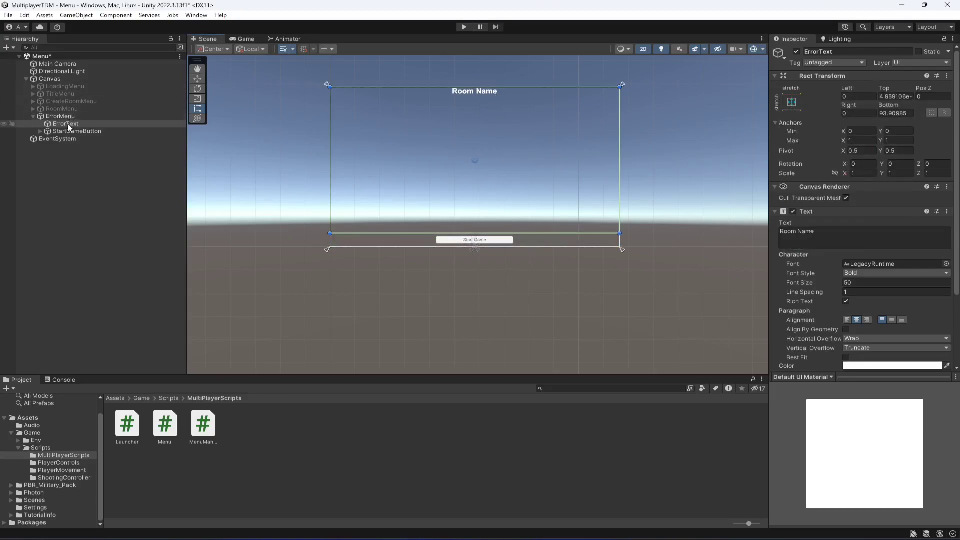
Left-align ErrorText and set its font size to 35
left_click(846, 320)
left_click(861, 283)
type("35")
Test wrapping with repeated 'Error' text, then set the label to 'No Errors'
left_click(835, 236)
key("ctrl+a")
type("Error")
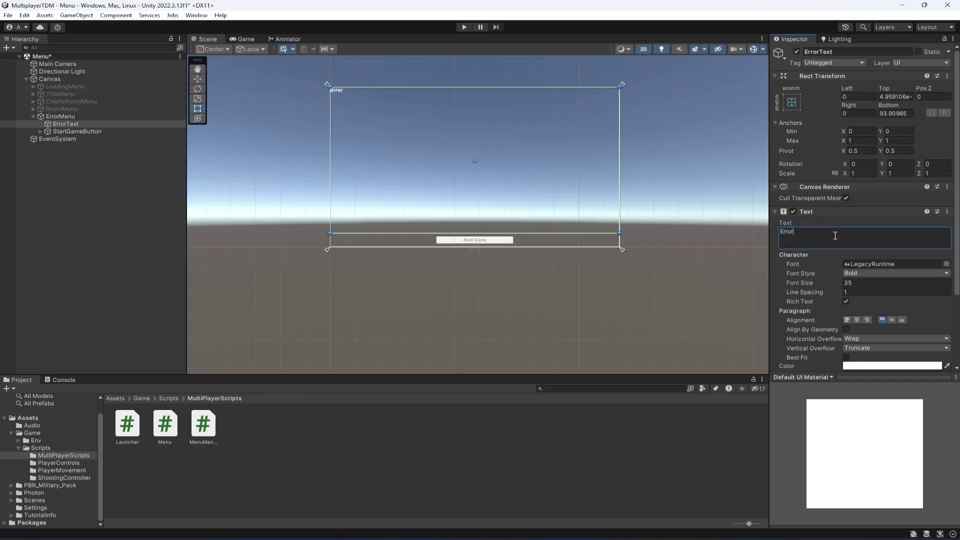
key("ctrl+a")
key("ctrl+v")
key("ctrl+v")
key("ctrl+v")
key("ctrl+v")
key("ctrl+v")
key("ctrl+v")
key("ctrl+v")
key("ctrl+v")
key("ctrl+v")
key("ctrl+v")
key("ctrl+v")
key("ctrl+v")
key("ctrl+v")
key("ctrl+v")
key("ctrl+v")
key("ctrl+v")
key("ctrl+v")
key("ctrl+v")
key("ctrl+v")
key("ctrl+v")
key("ctrl+v")
key("ctrl+v")
key("ctrl+v")
key("ctrl+v")
key("ctrl+v")
key("ctrl+v")
key("ctrl+v")
key("ctrl+v")
key("ctrl+v")
key("ctrl+v")
key("ctrl+v")
key("ctrl+v")
key("ctrl+v")
key("ctrl+v")
key("ctrl+v")
key("ctrl+v")
key("ctrl+v")
key("ctrl+v")
key("ctrl+v")
key("ctrl+v")
key("ctrl+v")
key("ctrl+v")
key("ctrl+v")
key("ctrl+v")
key("ctrl+v")
key("ctrl+v")
key("ctrl+v")
key("ctrl+v")
key("ctrl+v")
key("ctrl+v")
key("ctrl+v")
key("ctrl+v")
key("ctrl+v")
key("ctrl+v")
key("ctrl+v")
key("ctrl+v")
key("ctrl+v")
key("ctrl+v")
key("ctrl+v")
key("ctrl+v")
key("ctrl+v")
key("ctrl+v")
key("ctrl+v")
key("ctrl+v")
key("ctrl+v")
key("ctrl+v")
key("ctrl+v")
key("ctrl+v")
key("ctrl+v")
key("ctrl+v")
key("ctrl+v")
key("ctrl+v")
key("ctrl+v")
key("ctrl+v")
key("ctrl+v")
key("ctrl+v")
key("ctrl+v")
key("ctrl+v")
key("ctrl+v")
key("ctrl+v")
key("ctrl+a")
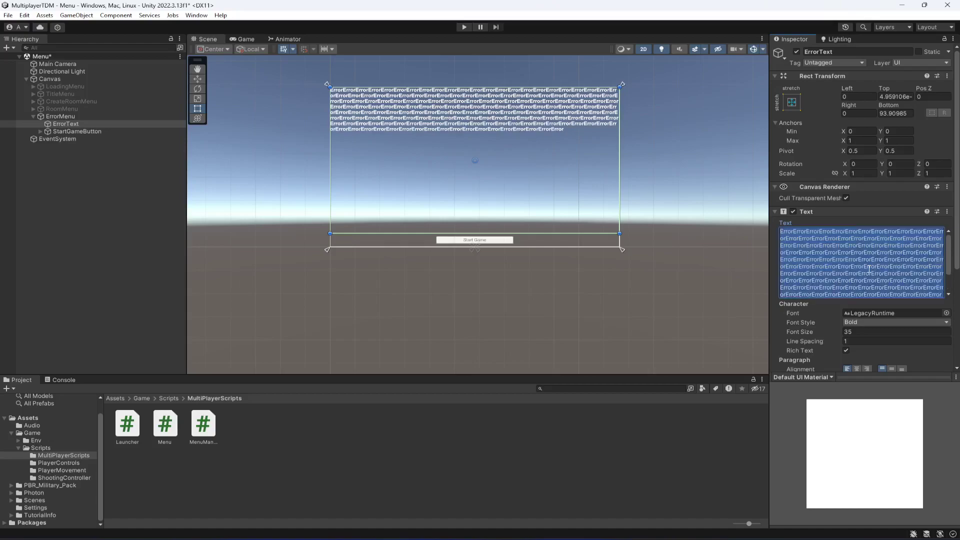
key("ctrl+c")
key("ctrl+v")
key("ctrl+v")
key("ctrl+v")
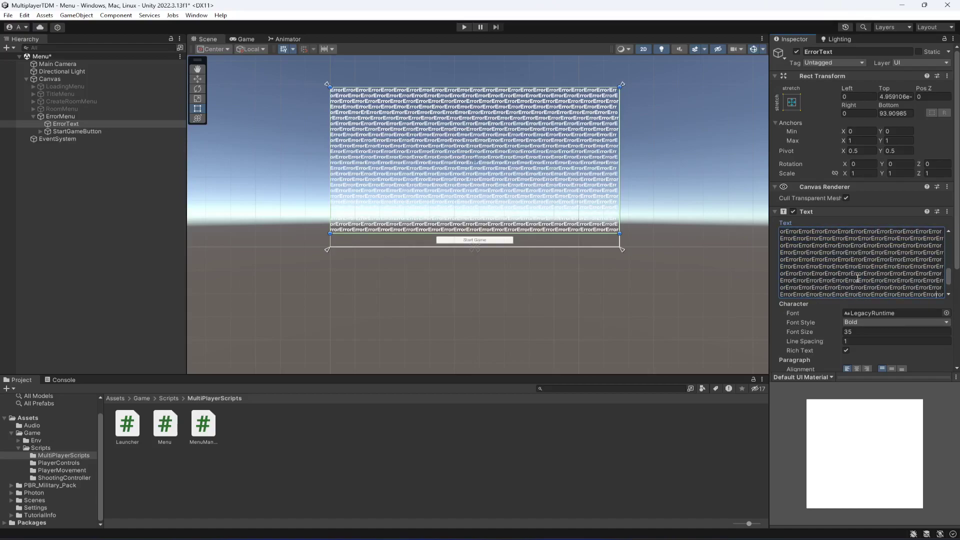
key("ctrl+a")
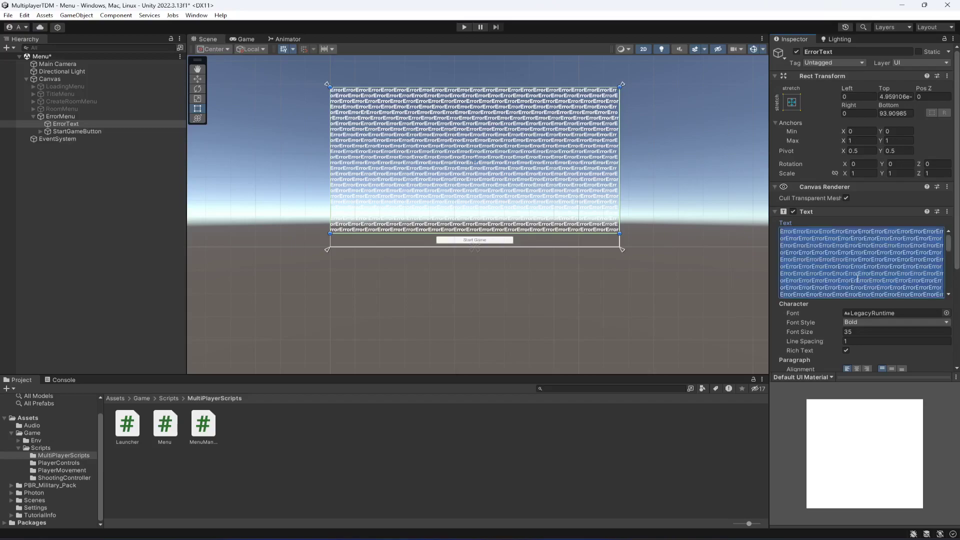
key("BackSpace")
type("No Errors")
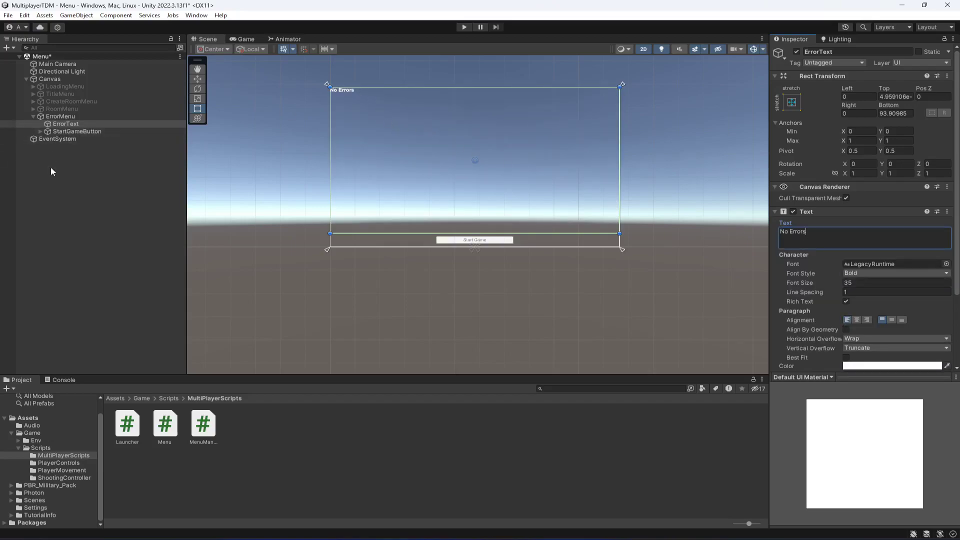
Rename StartGameButton to OkayButton, label it 'Okay', and save the scene
left_click(63, 131)
left_click(40, 131)
left_click(858, 51)
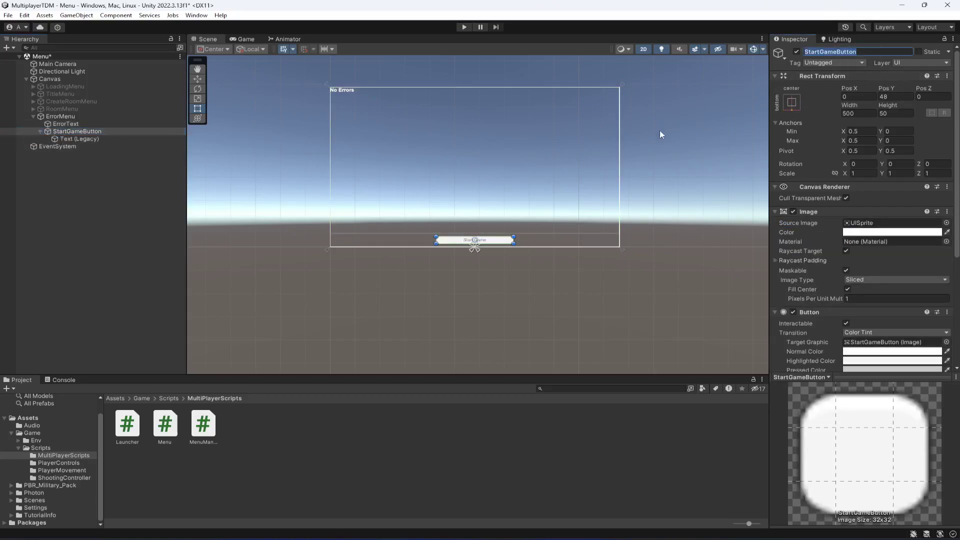
type("OkayButton")
left_click(91, 139)
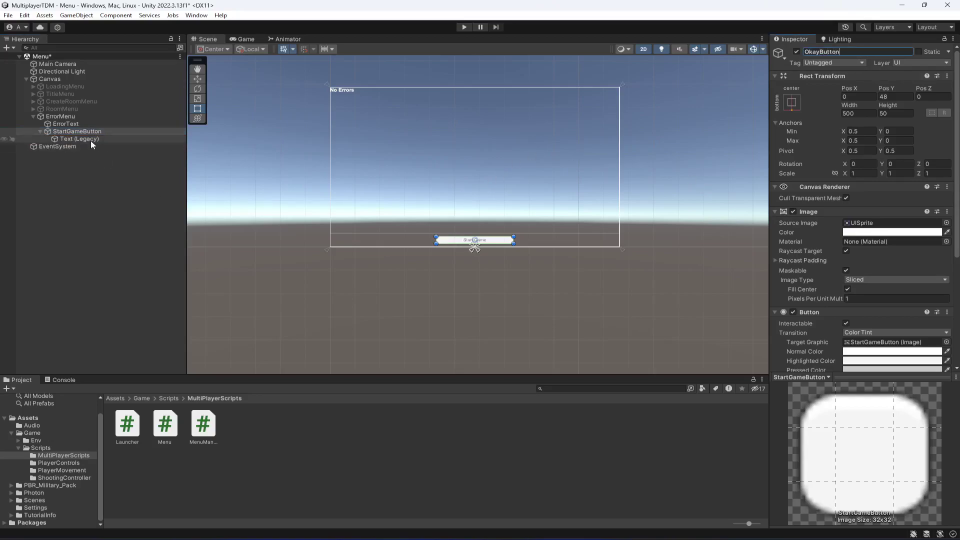
left_click(870, 233)
type("Okay")
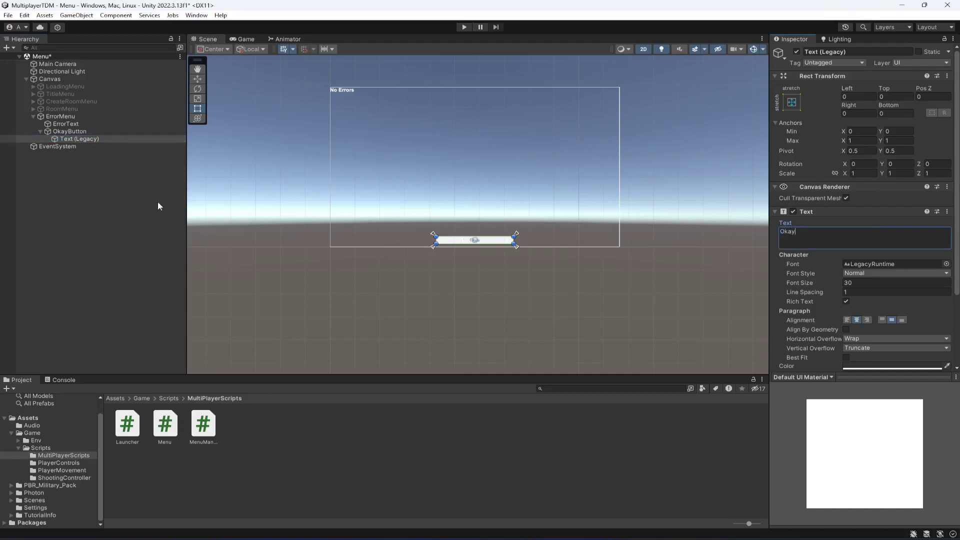
left_click(100, 182)
key("ctrl+s")
Set ErrorMenu's Menu Name to ErrorMenu, save, and deactivate the panel
left_click(33, 117)
left_click(64, 116)
left_click(889, 207)
type("ErrorMenu")
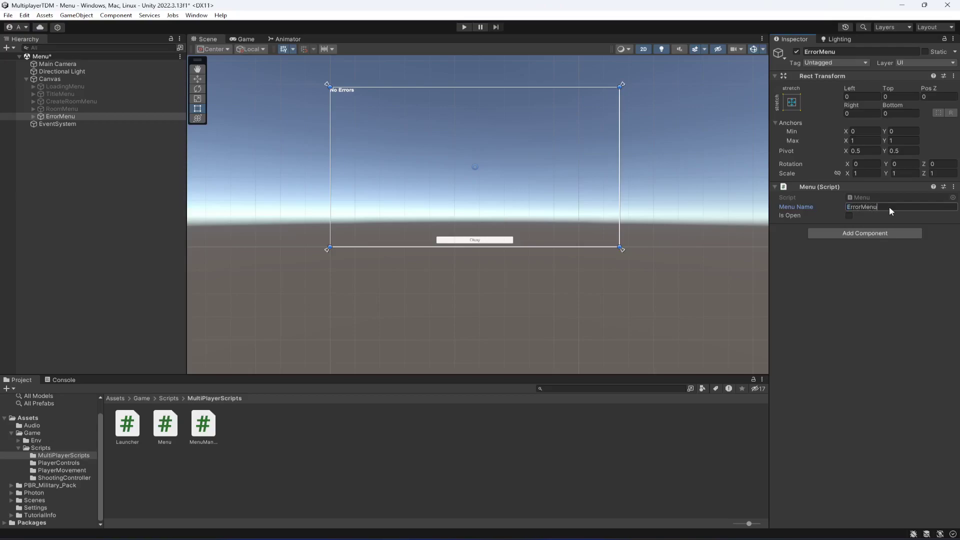
left_click(823, 304)
key("ctrl+s")
left_click(796, 52)
left_click(108, 166)
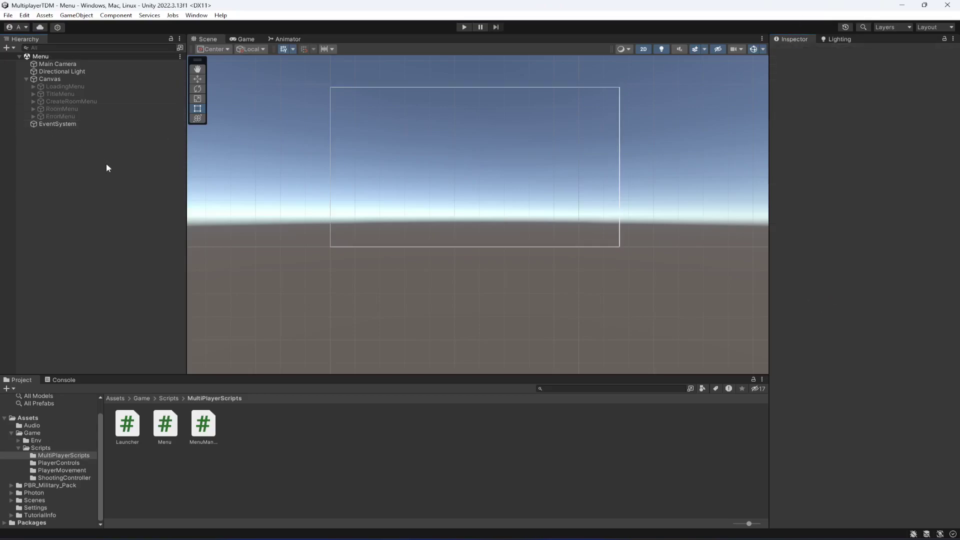
Activate LoadingMenu so 'Loading...' shows, then save the scene
left_click(56, 86)
left_click(796, 52)
left_click(16, 167)
left_click(67, 86)
left_click(89, 182)
key("ctrl+s")
Review the CreateRoomMenu, RoomMenu and ErrorMenu panel settings
left_click(67, 101)
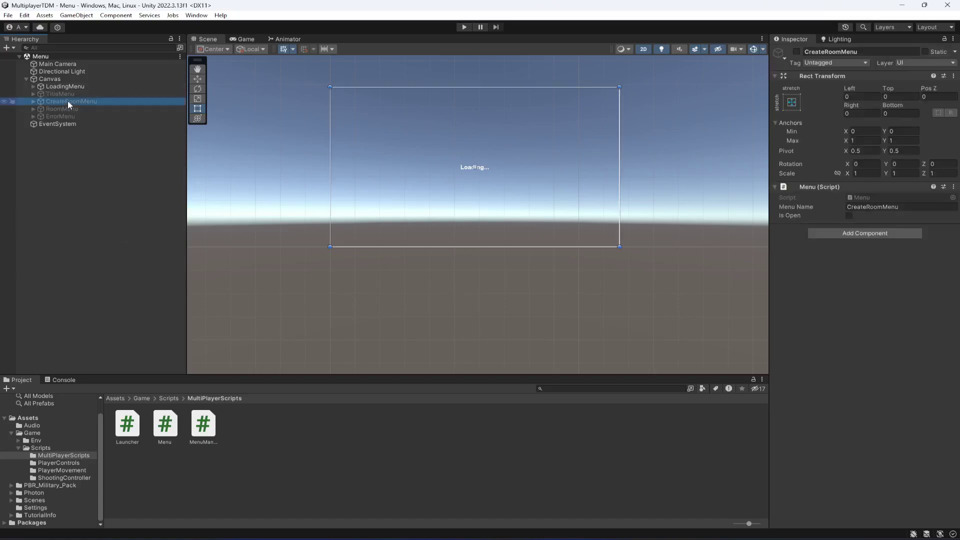
left_click(71, 110)
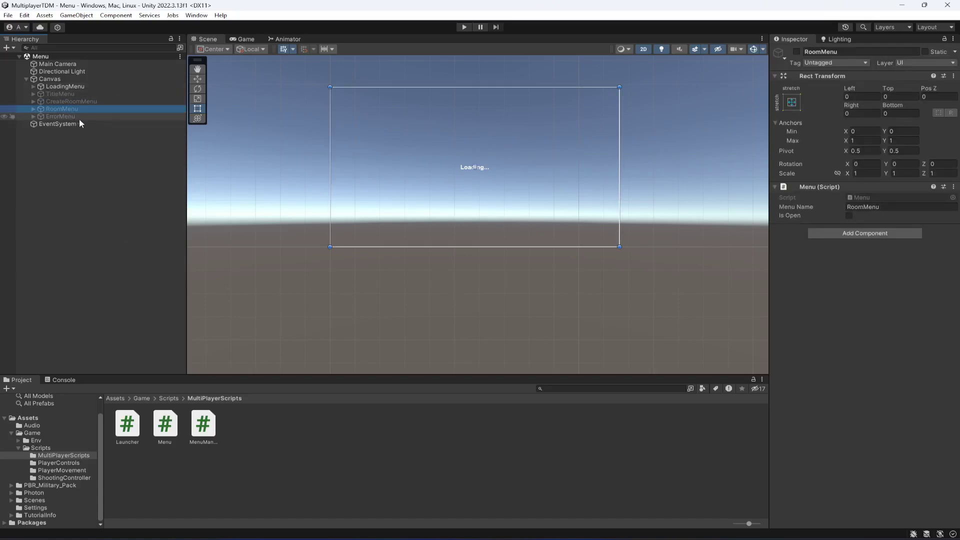
left_click(58, 117)
left_click(48, 139)
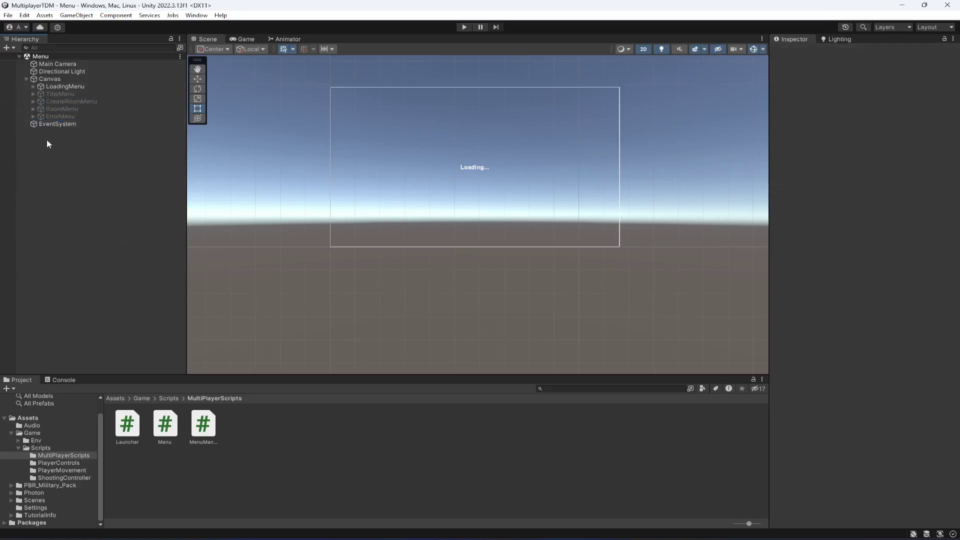